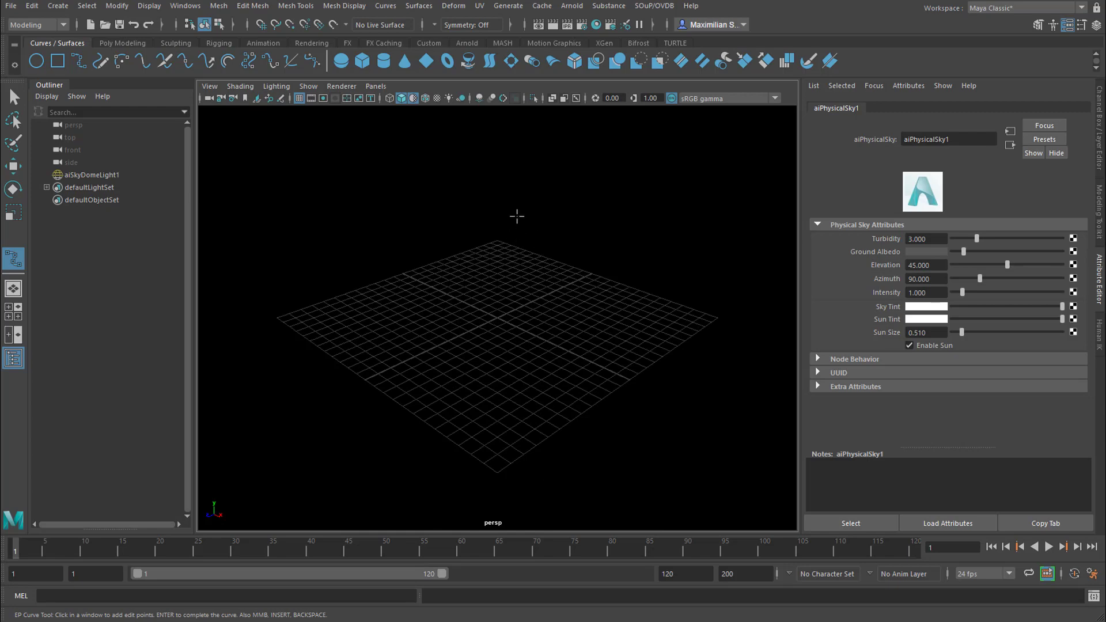
# - Render the perspective view with Arnold to check the physical sky, and close the render window
pyautogui.click(572, 5)
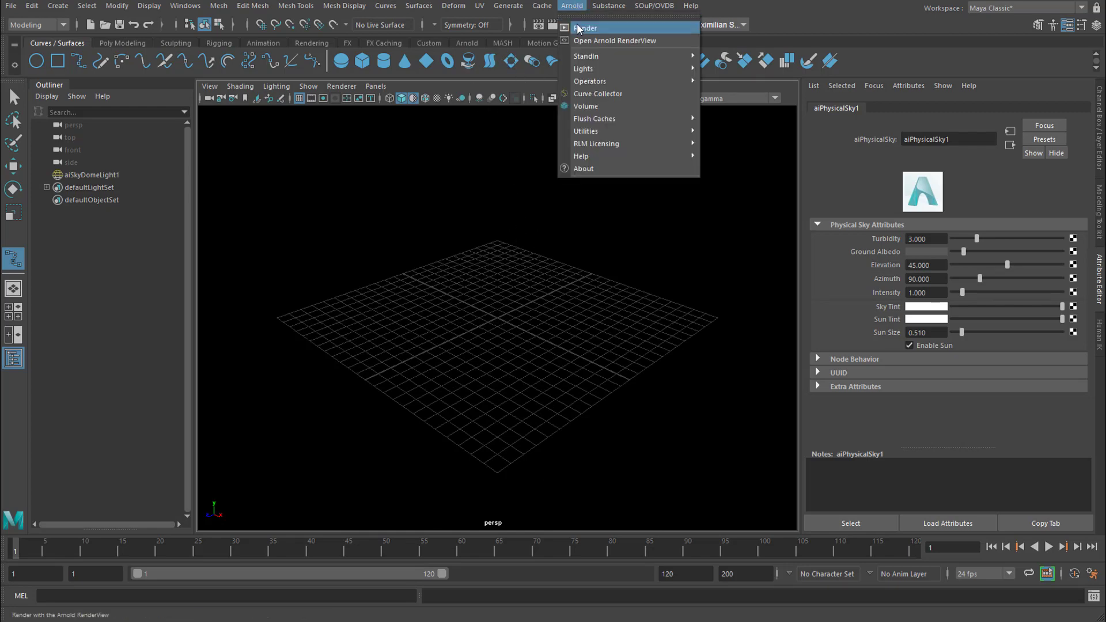
pyautogui.click(586, 28)
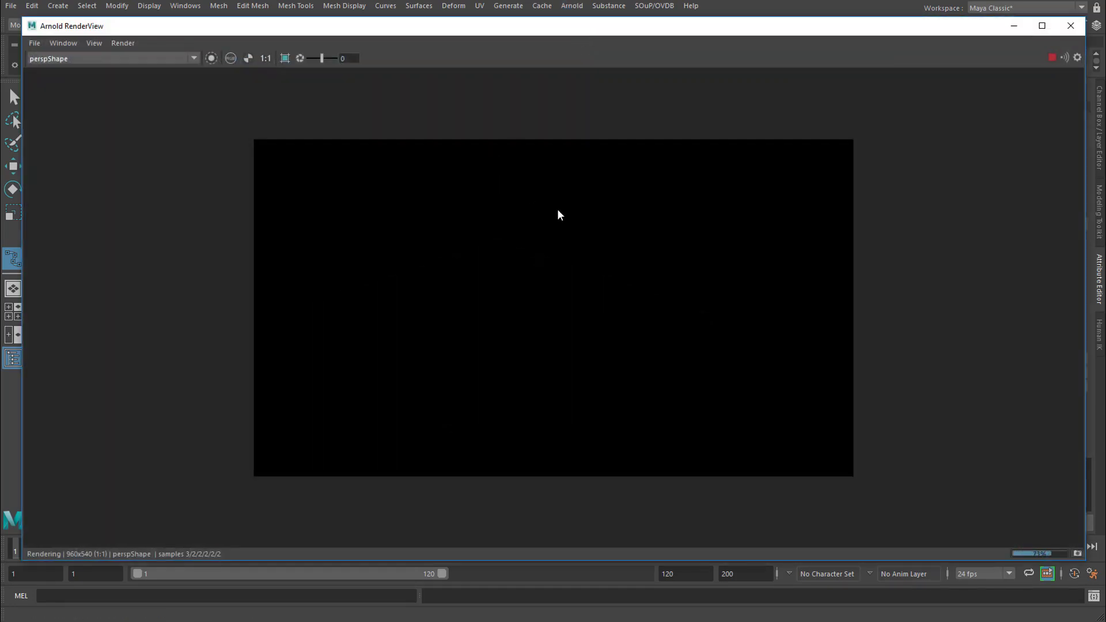
pyautogui.click(1069, 27)
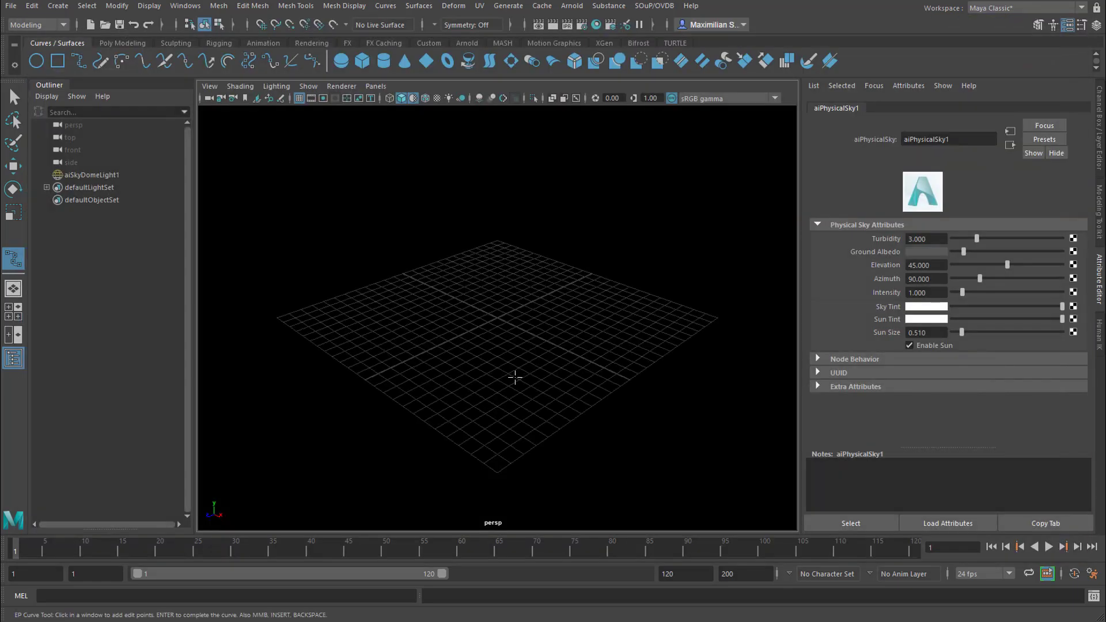
# - Render the perspective view again with Arnold from a near ground-level angle, and close the render window
pyautogui.keyDown('alt'); pyautogui.moveTo(495, 382); pyautogui.dragTo(501, 352); pyautogui.keyUp('alt')
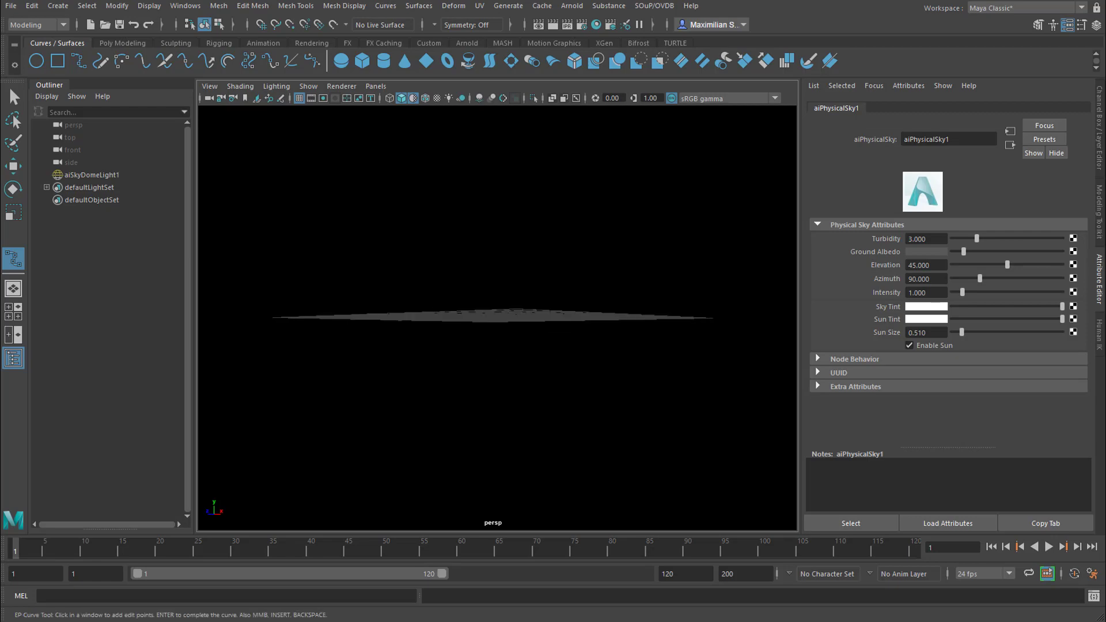
pyautogui.click(573, 6)
pyautogui.click(588, 28)
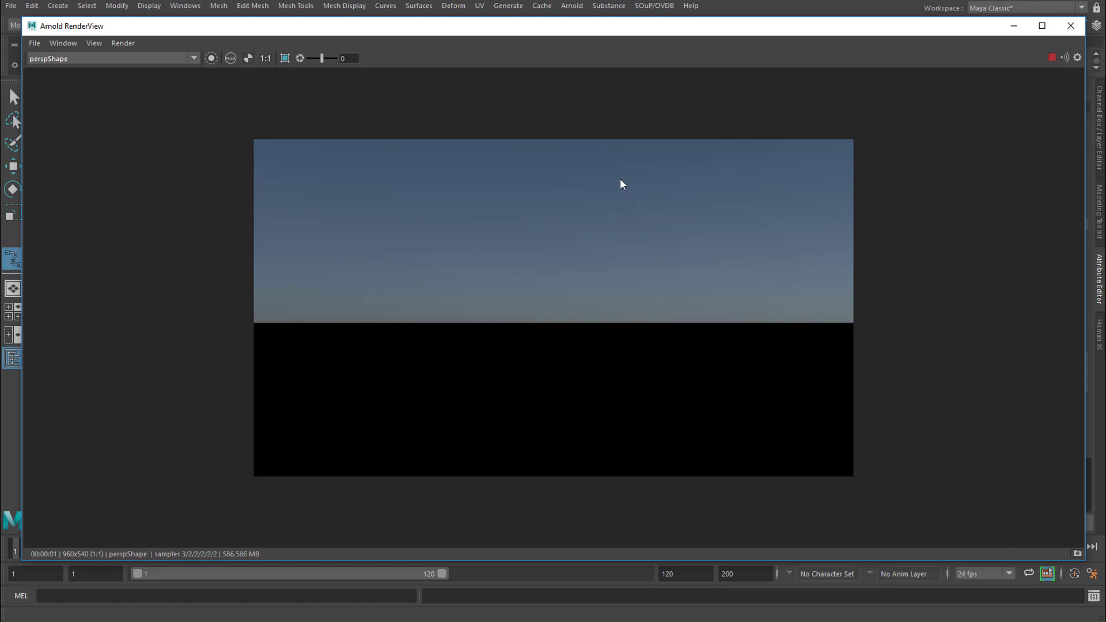
pyautogui.click(1070, 27)
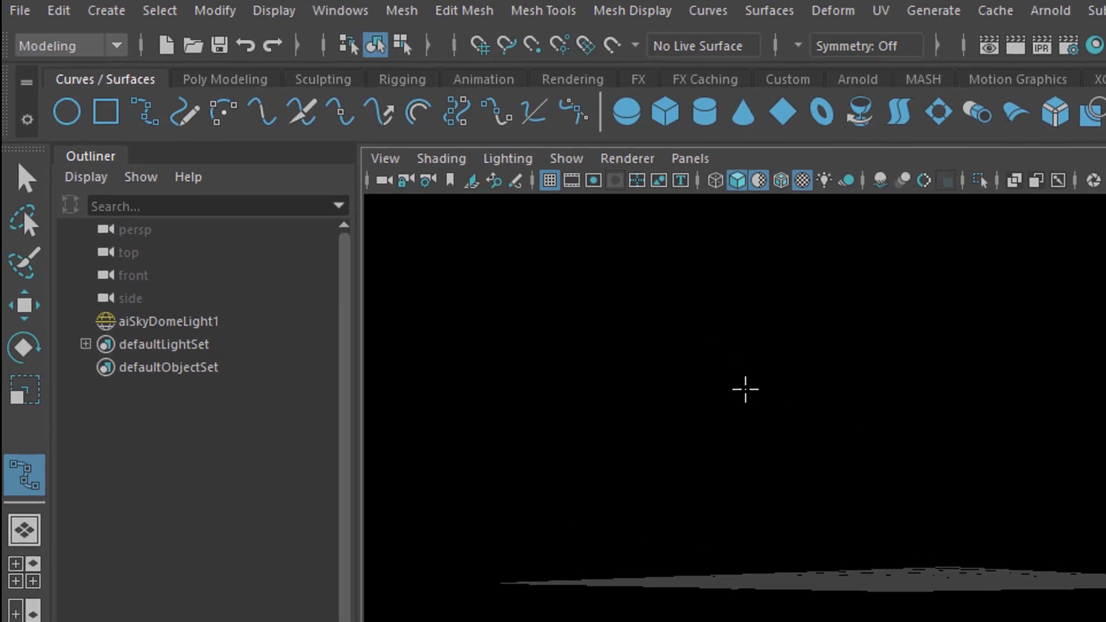
# - Hide lights in the perspective viewport and render the sky with Arnold again
pyautogui.click(583, 165)
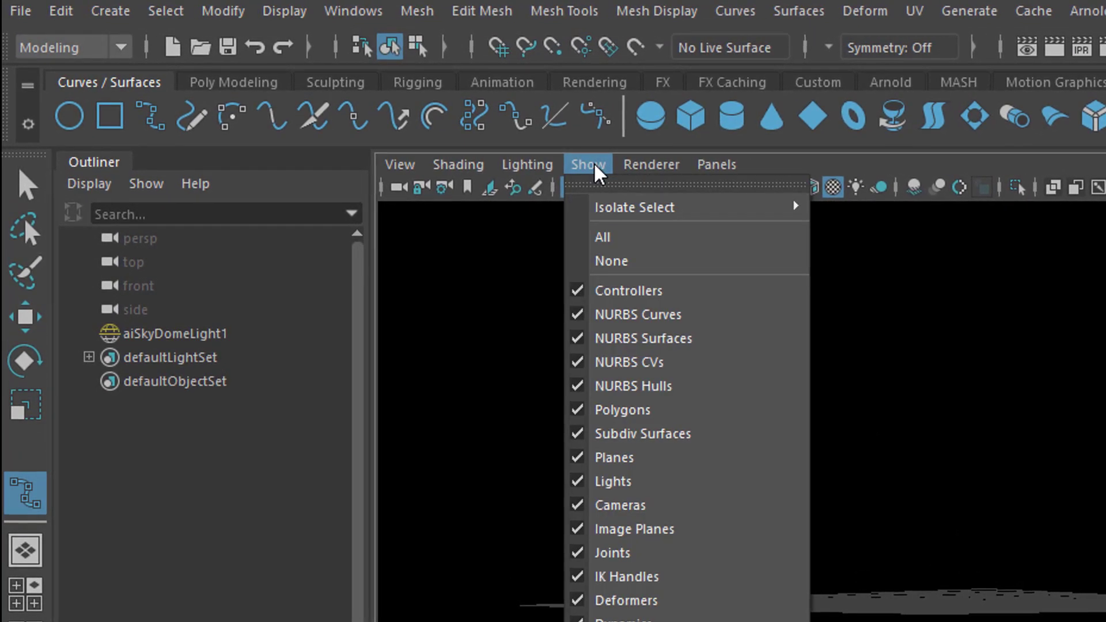
pyautogui.click(634, 490)
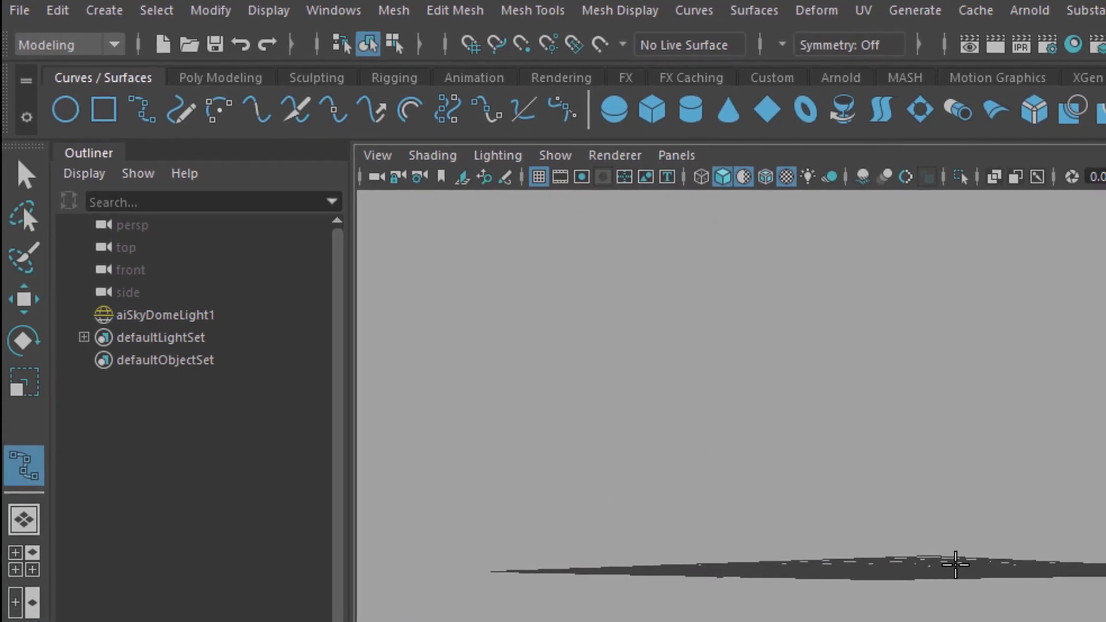
pyautogui.click(1027, 11)
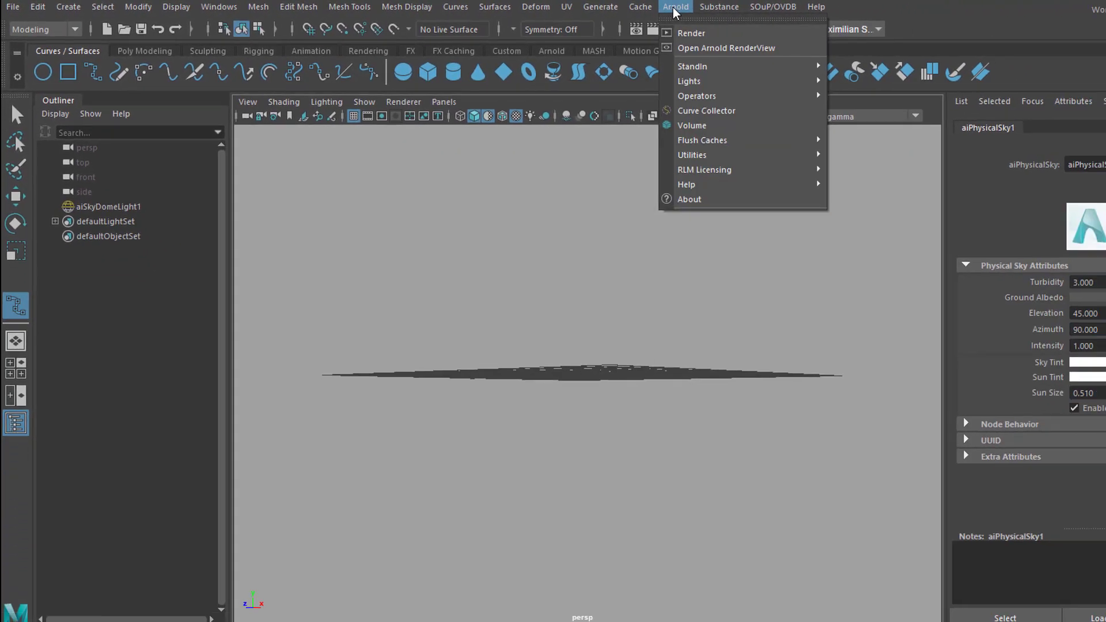
pyautogui.click(692, 33)
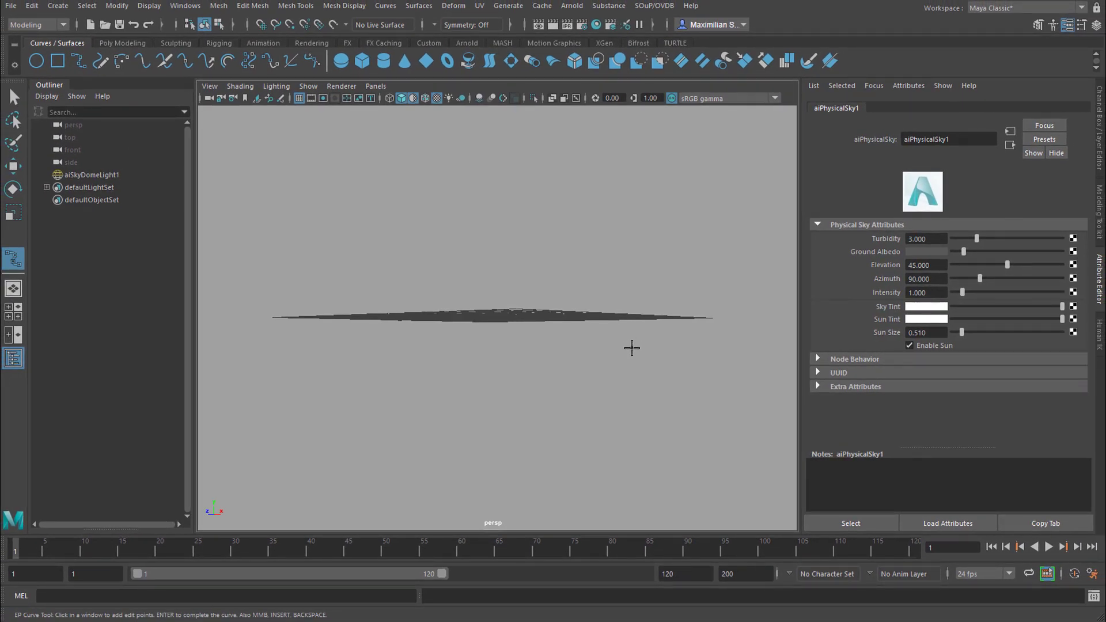
# - Maximize the side view and hide lights in that viewport
pyautogui.press('space')
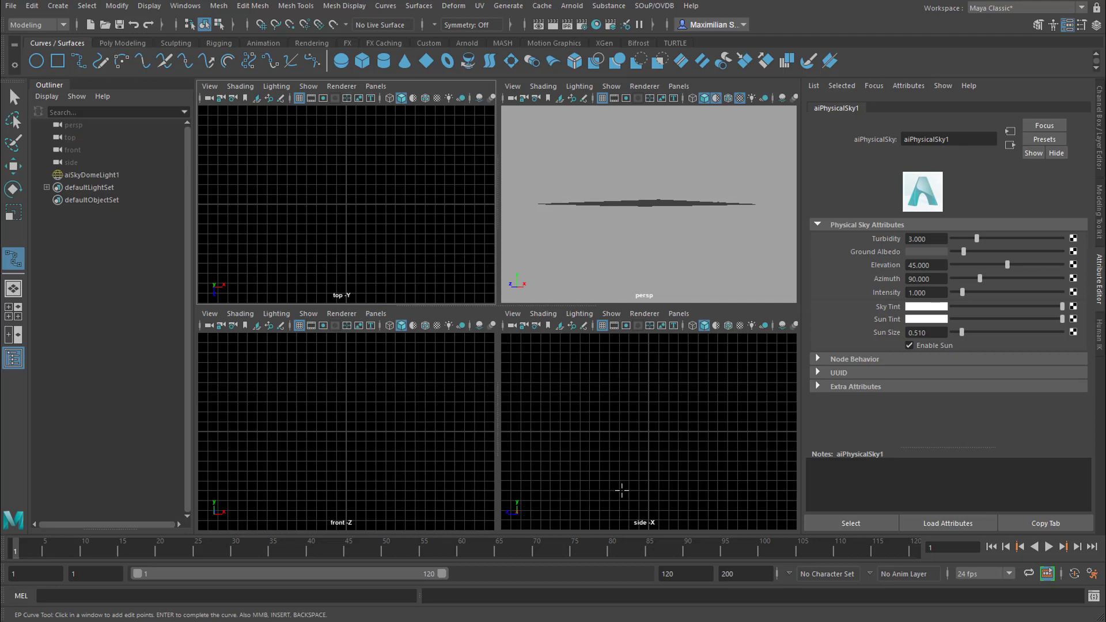
pyautogui.press('space')
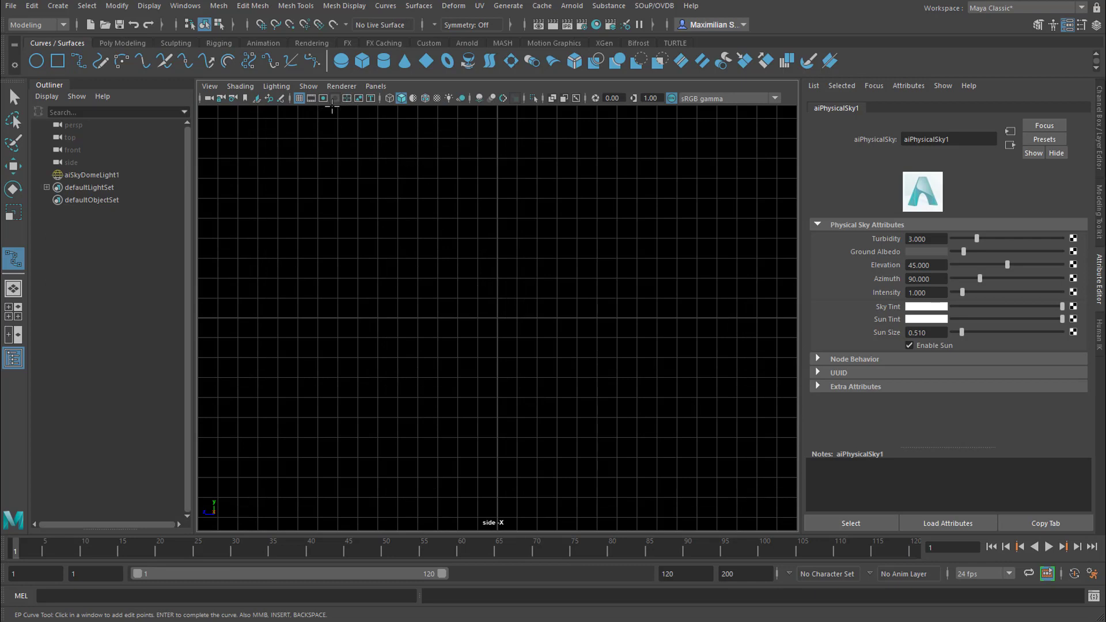
pyautogui.click(314, 88)
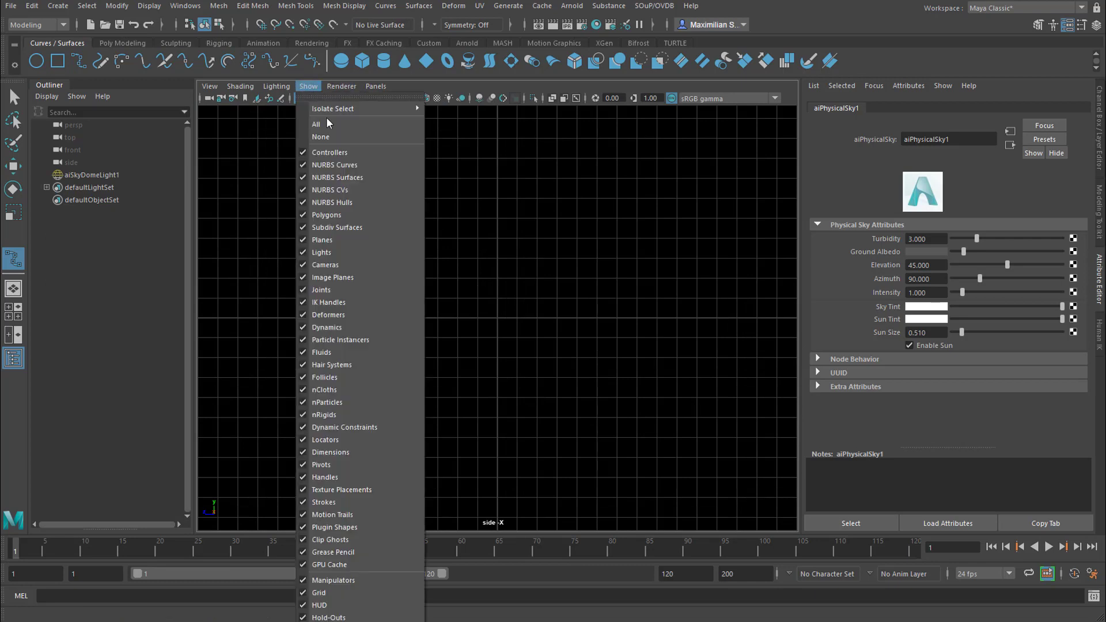
pyautogui.click(330, 253)
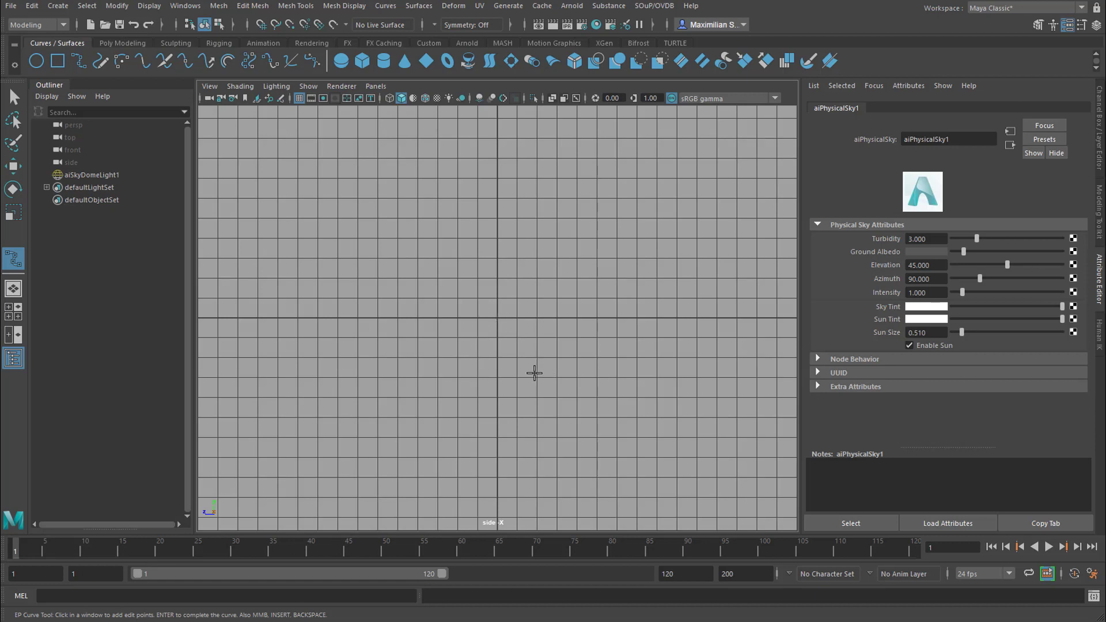
# - Draw a trial wavy EP curve with two peaks above the horizontal axis in the side view, and delete it
pyautogui.scroll(4, 468, 367)
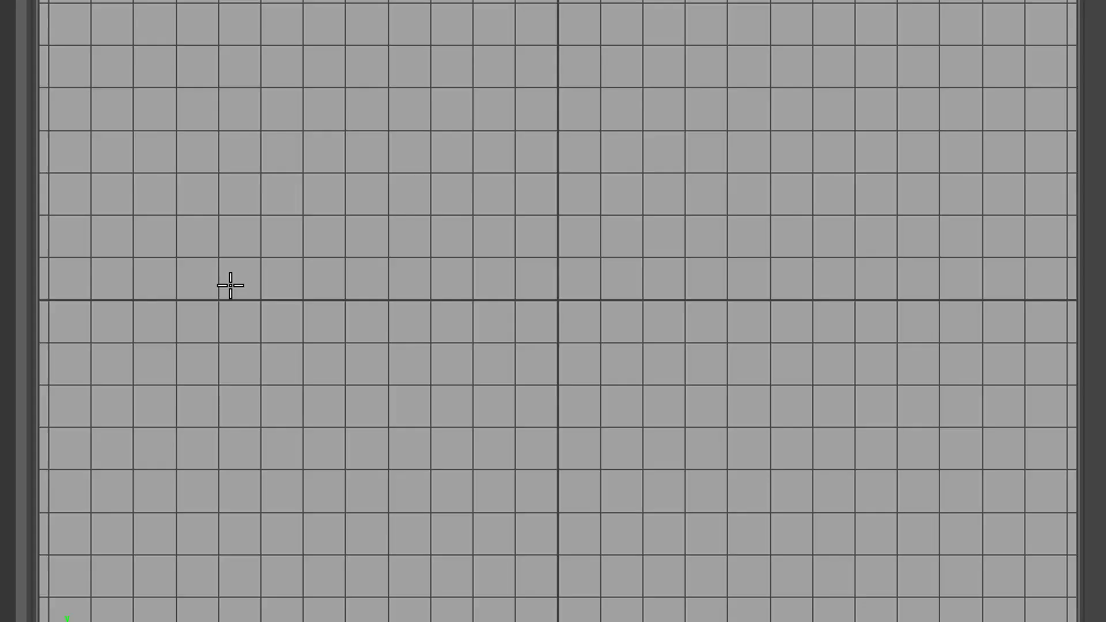
pyautogui.click(230, 286)
pyautogui.click(270, 282)
pyautogui.click(290, 160)
pyautogui.click(315, 166)
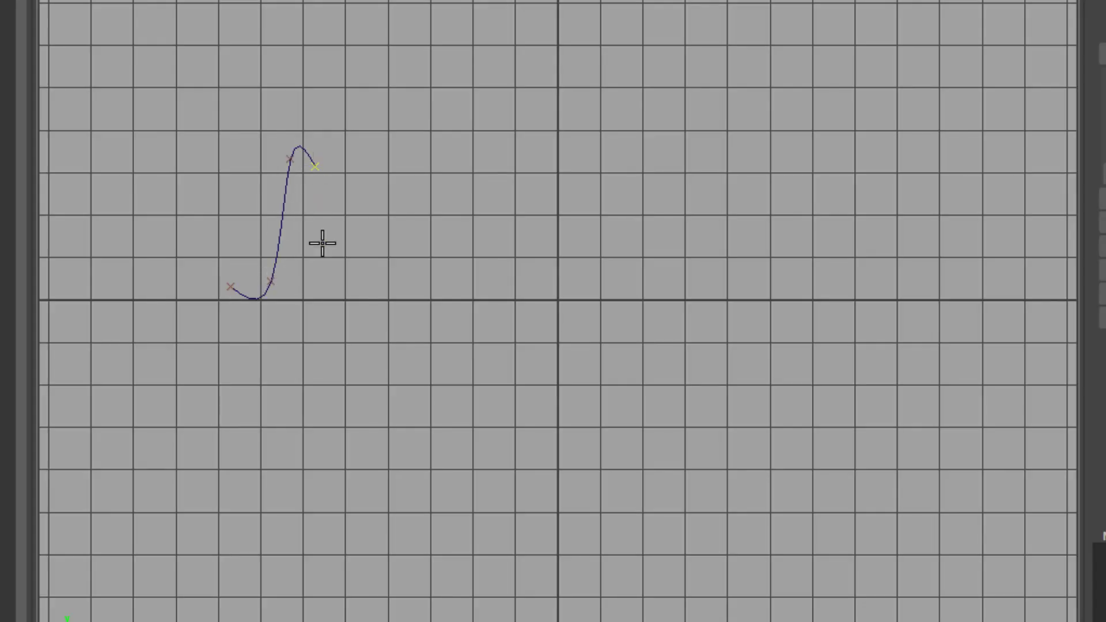
pyautogui.click(322, 244)
pyautogui.click(344, 272)
pyautogui.click(366, 165)
pyautogui.click(382, 92)
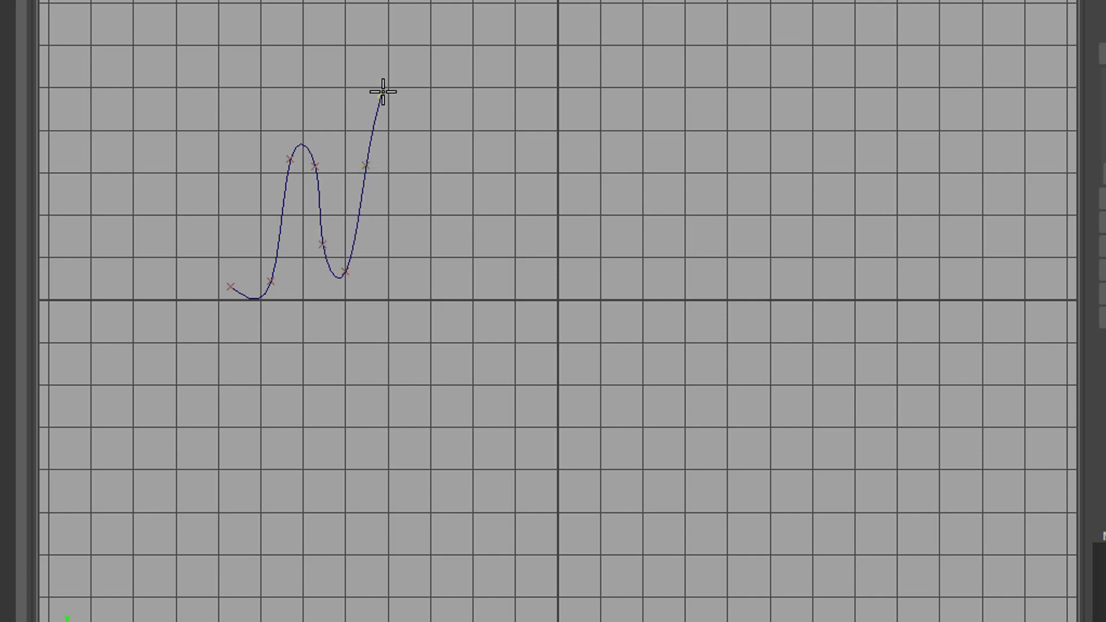
pyautogui.click(386, 114)
pyautogui.click(392, 192)
pyautogui.click(400, 263)
pyautogui.press('Return')
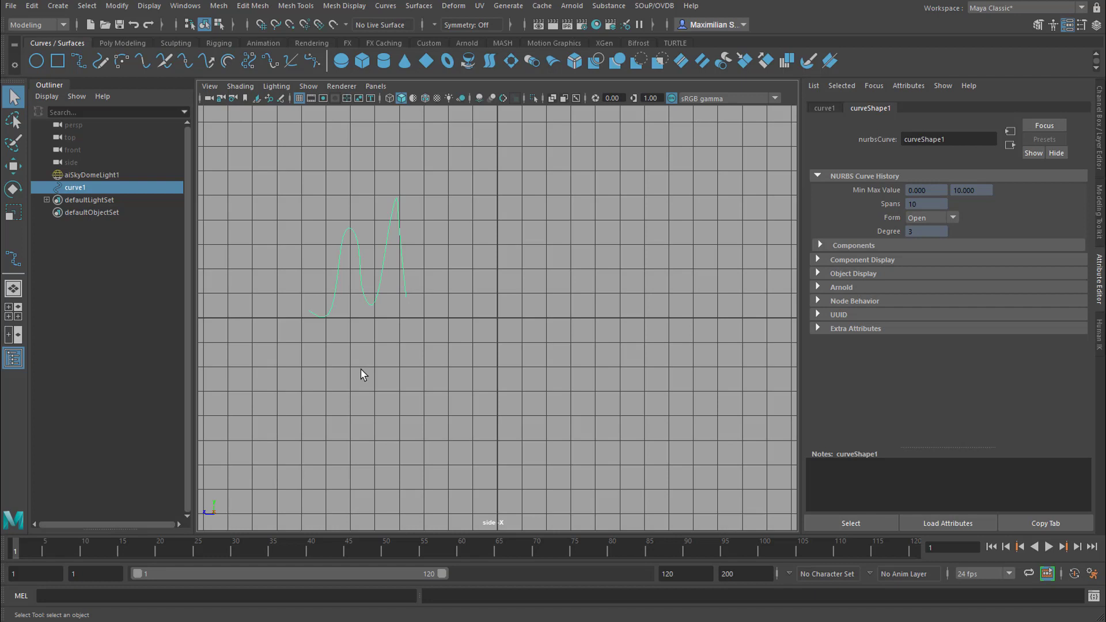
pyautogui.press('Delete')
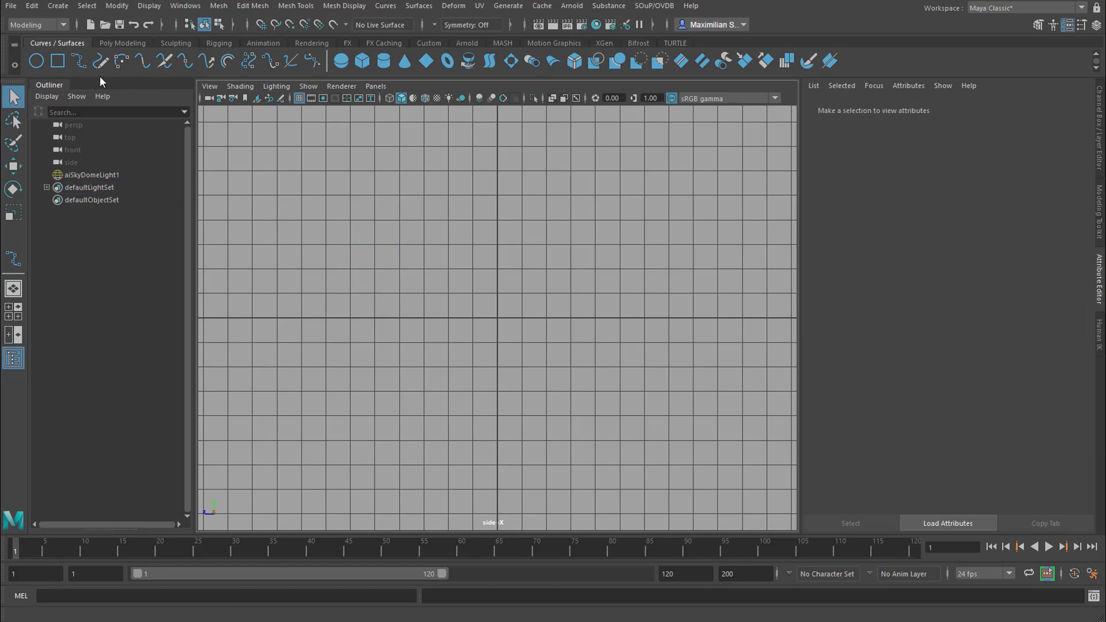
# - Set the EP Curve Tool's curve degree to 1 Linear
pyautogui.doubleClick(78, 61)
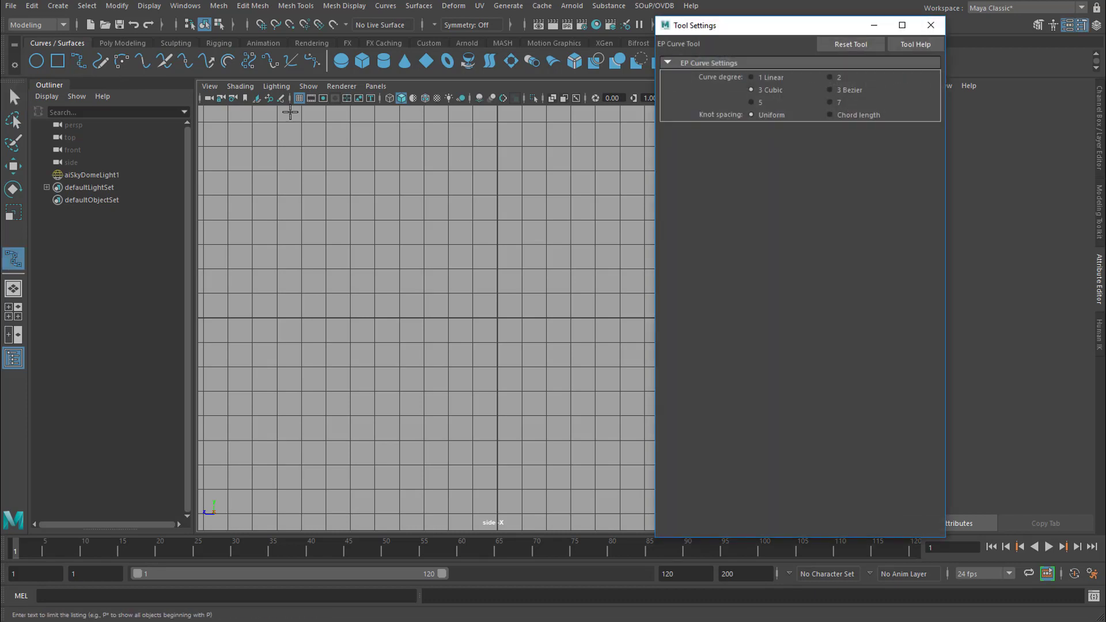
pyautogui.moveTo(738, 31); pyautogui.dragTo(366, 46)
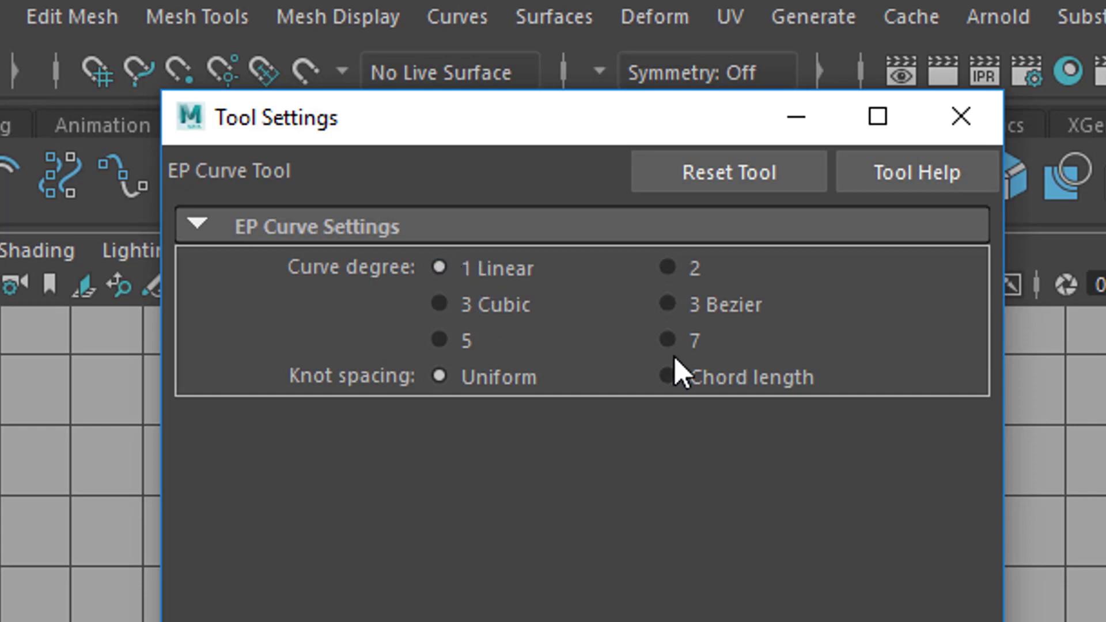
pyautogui.click(962, 118)
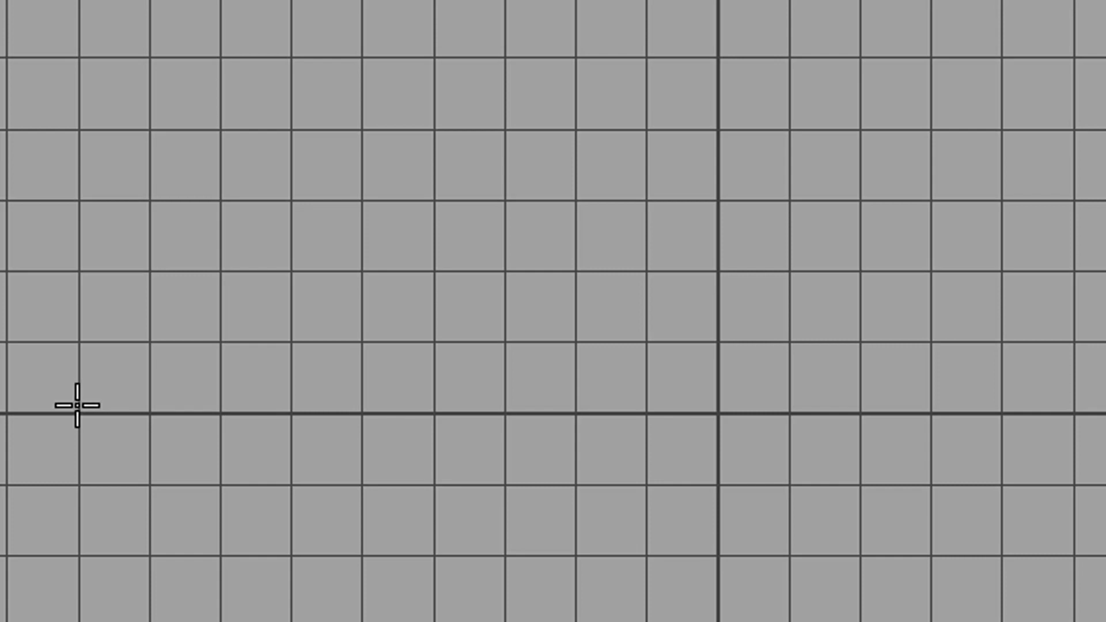
# - Start a linear EP curve at ground level in the side view, outlining a tree's left trunk edge and lower-left branch
pyautogui.keyDown('alt'); pyautogui.moveTo(79, 407); pyautogui.dragTo(274, 407, button='right'); pyautogui.keyUp('alt')
pyautogui.keyDown('alt'); pyautogui.moveTo(284, 387); pyautogui.dragTo(882, 386, button='middle'); pyautogui.keyUp('alt')
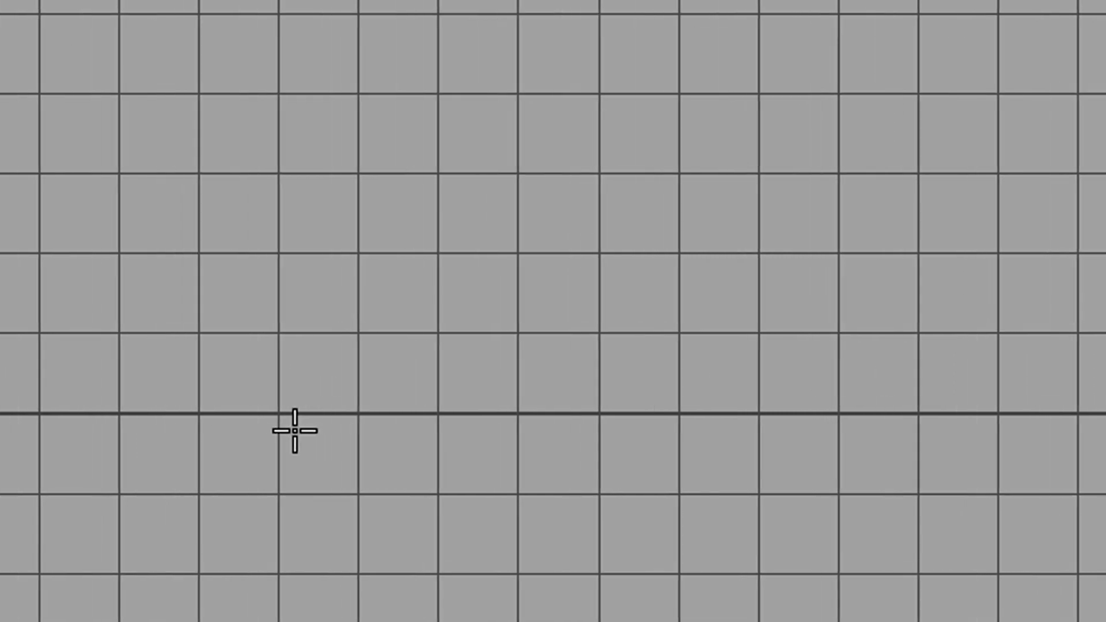
pyautogui.click(282, 410)
pyautogui.click(289, 322)
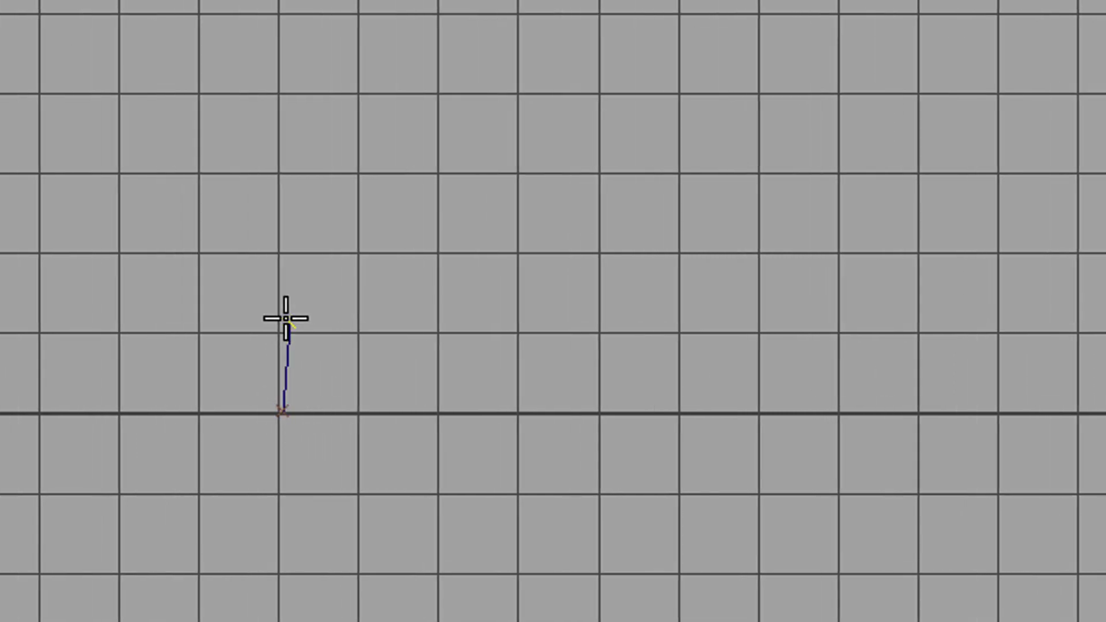
pyautogui.click(270, 316)
pyautogui.click(244, 285)
pyautogui.click(267, 293)
pyautogui.click(296, 295)
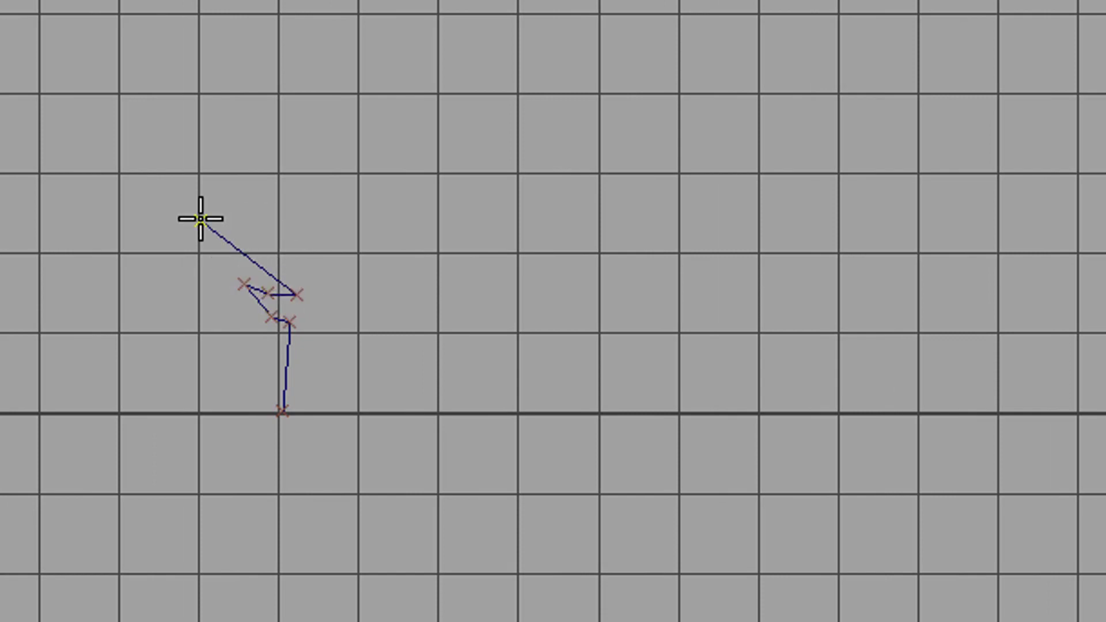
# - Continue the curve around the tree's long upper-left branch and its short vertical middle branch
pyautogui.click(200, 220)
pyautogui.click(232, 233)
pyautogui.click(282, 266)
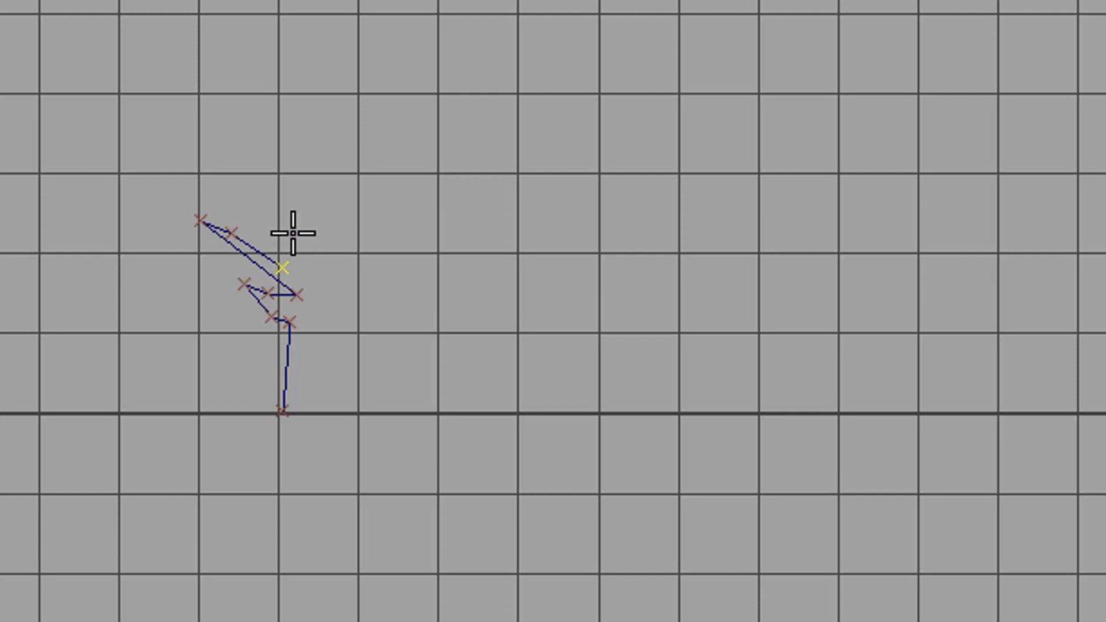
pyautogui.click(293, 226)
pyautogui.click(294, 249)
pyautogui.click(288, 269)
# - Outline the tree's two right-hand branches and bring the curve down the right trunk edge to the ground line
pyautogui.click(336, 244)
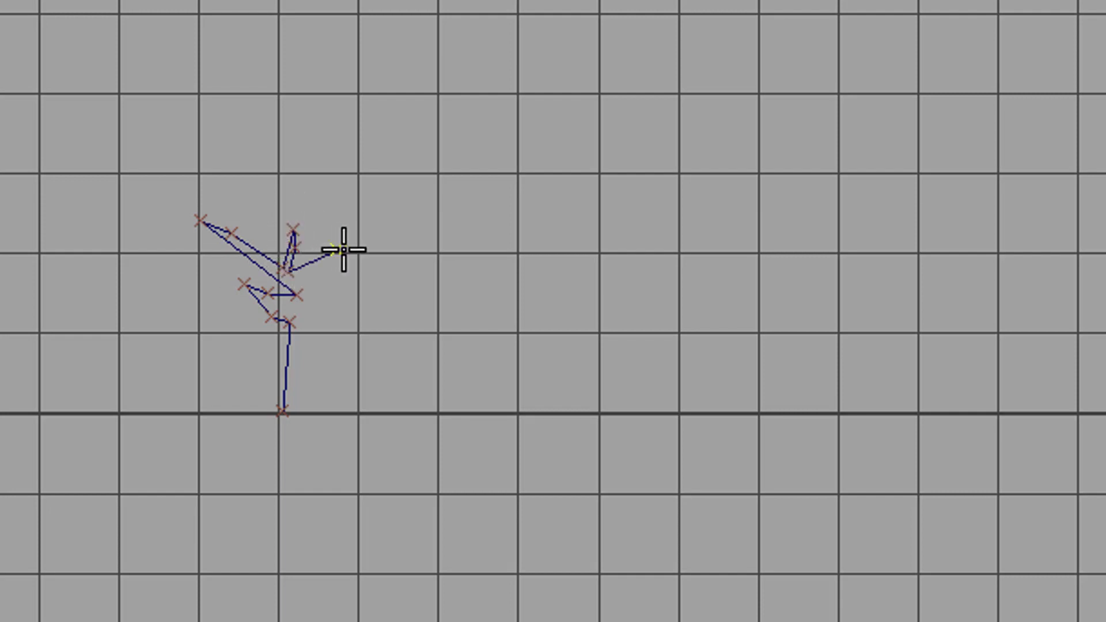
pyautogui.click(327, 275)
pyautogui.click(311, 294)
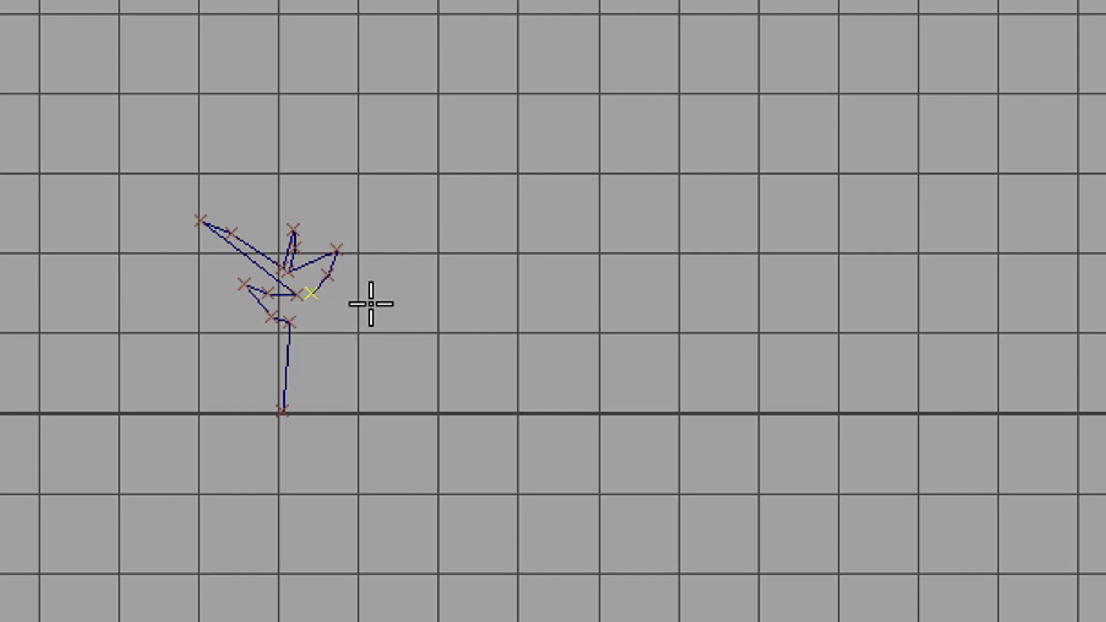
pyautogui.click(372, 306)
pyautogui.click(319, 313)
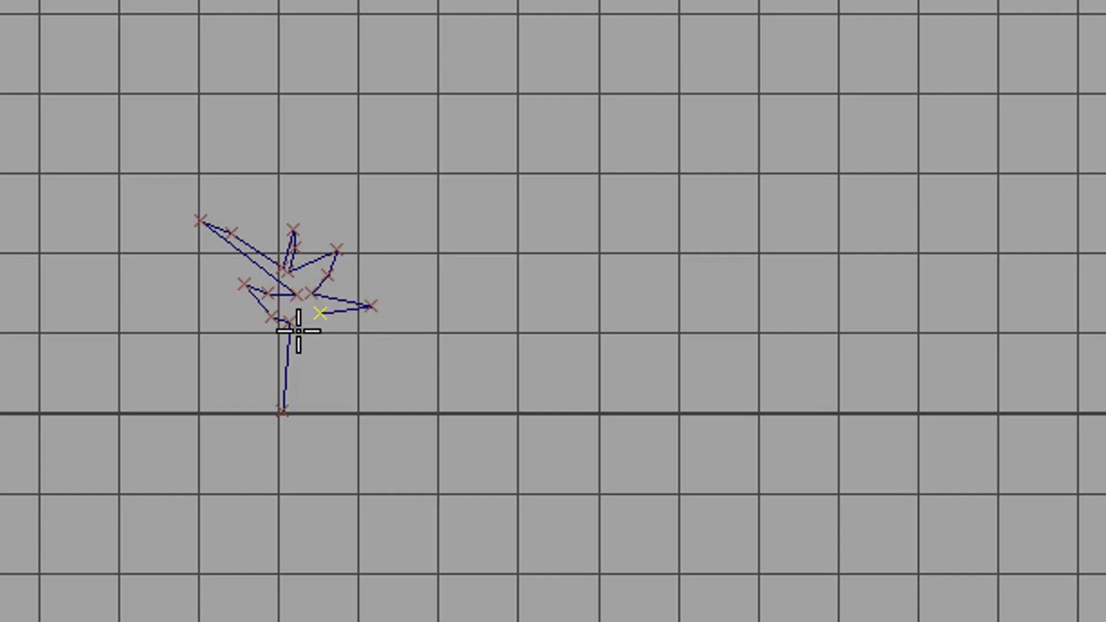
pyautogui.click(298, 332)
pyautogui.click(302, 410)
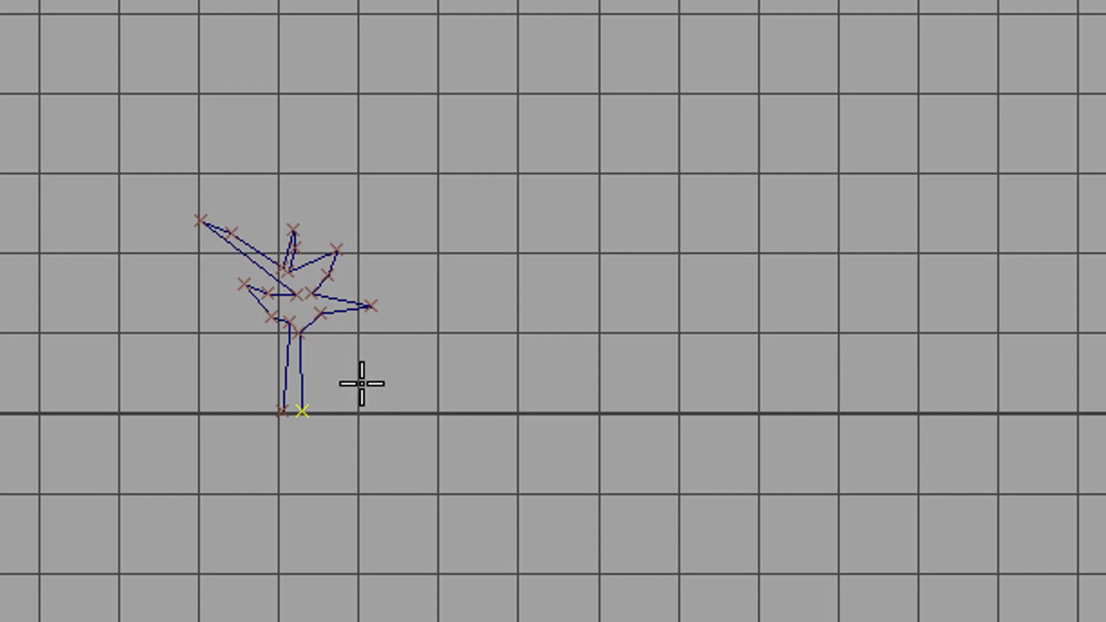
# - Extend the curve along the ground and outline a tall tower with a pointed top, ending its right edge just above the ground
pyautogui.click(408, 410)
pyautogui.click(437, 68)
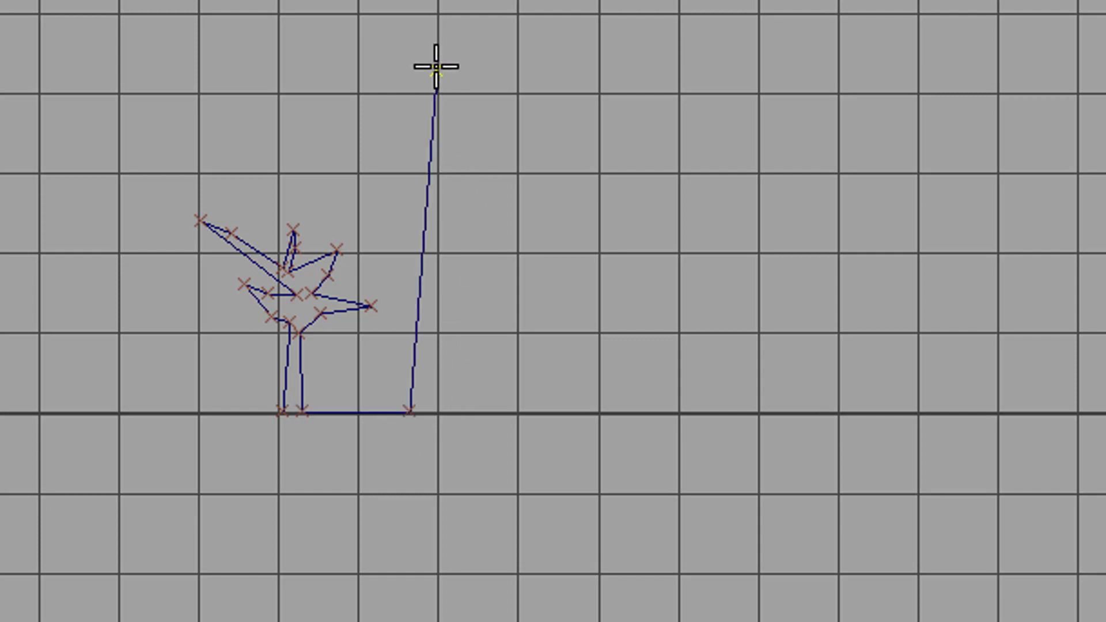
pyautogui.click(442, 58)
pyautogui.click(482, 16)
pyautogui.click(495, 60)
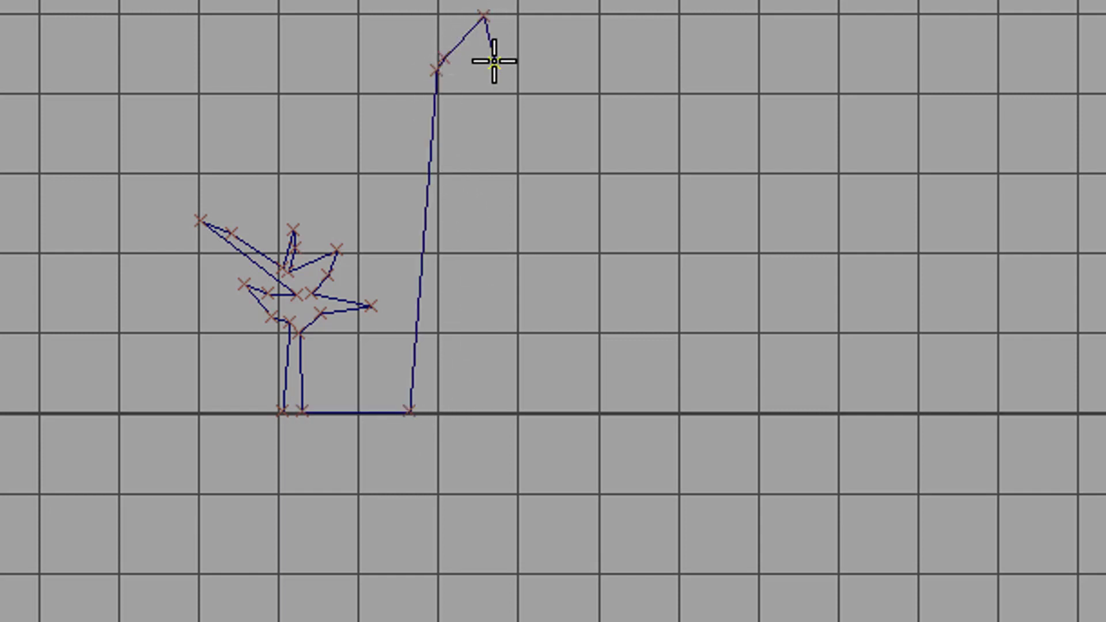
pyautogui.click(494, 85)
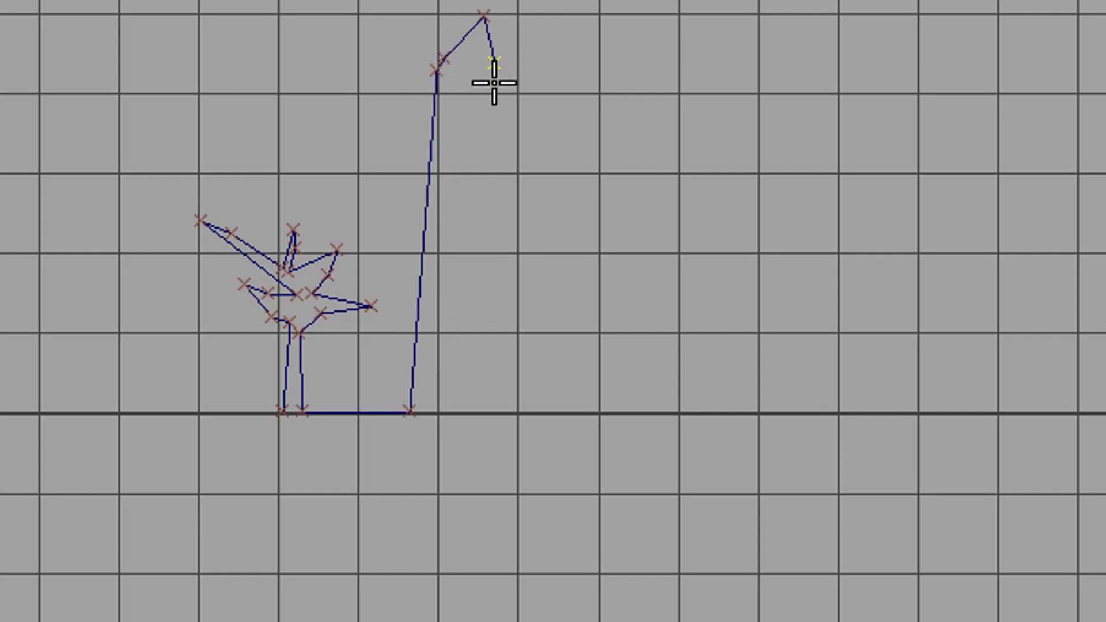
pyautogui.click(503, 320)
pyautogui.click(502, 345)
# - Continue the curve around a small building with a flat roof rising to a peak, just past the tall tower
pyautogui.click(543, 326)
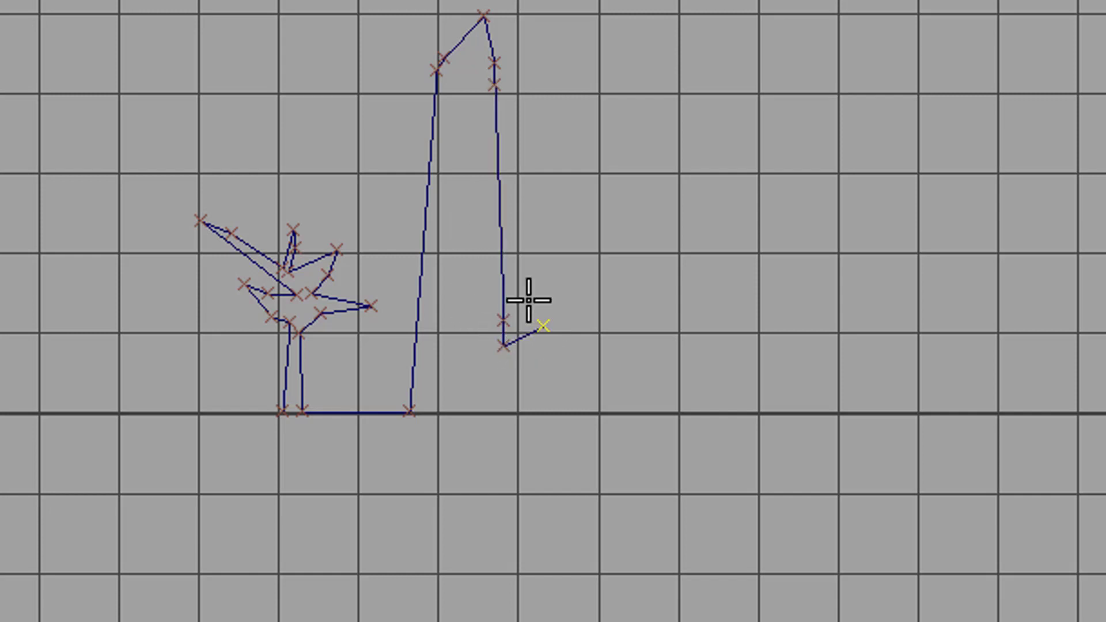
pyautogui.click(528, 194)
pyautogui.click(557, 195)
pyautogui.click(580, 170)
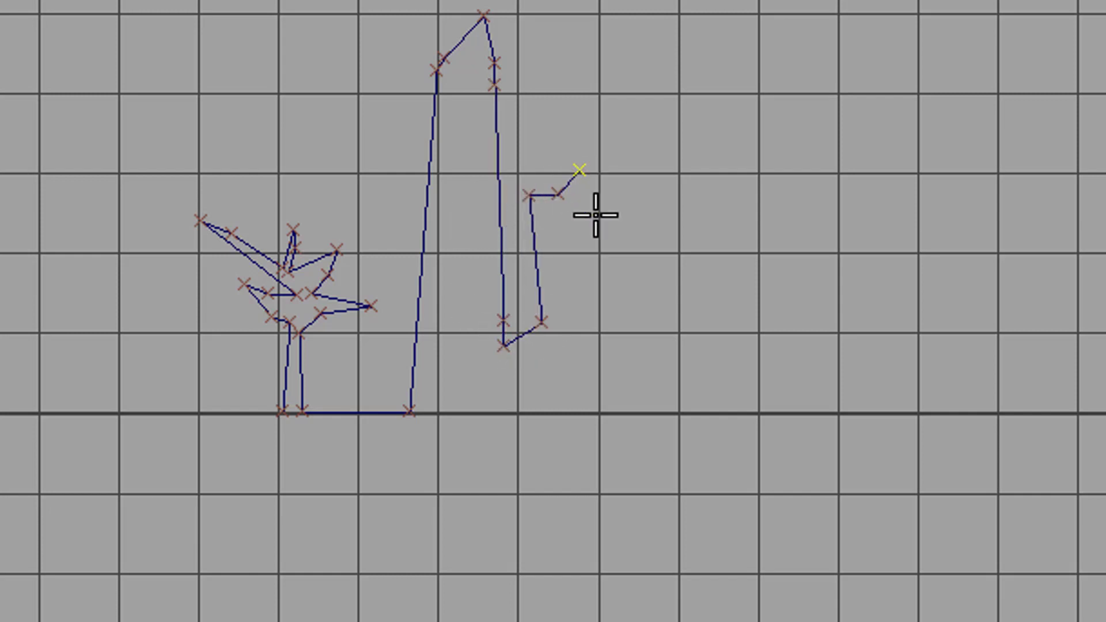
pyautogui.click(596, 217)
pyautogui.click(583, 314)
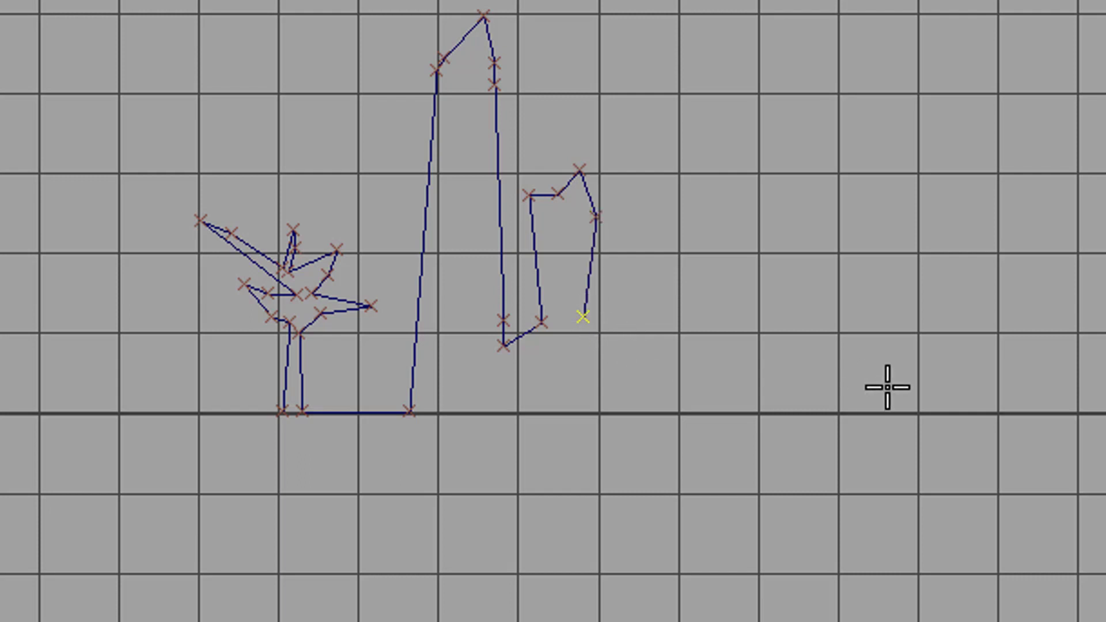
# - Extend the curve into a flat-topped building with a long sloping left side and a stepped right side
pyautogui.moveTo(886, 388)
pyautogui.keyDown('alt'); pyautogui.mouseDown(button='middle')
pyautogui.moveTo(620, 333)
pyautogui.moveTo(544, 378)
pyautogui.mouseUp(button='middle'); pyautogui.keyUp('alt')
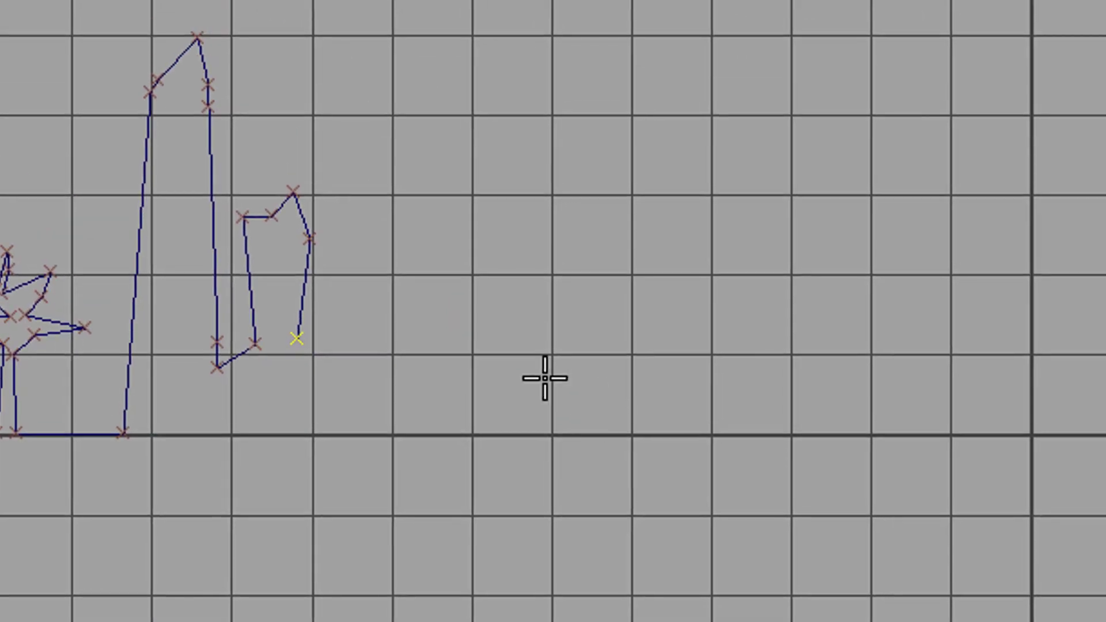
pyautogui.click(360, 351)
pyautogui.click(396, 304)
pyautogui.click(466, 205)
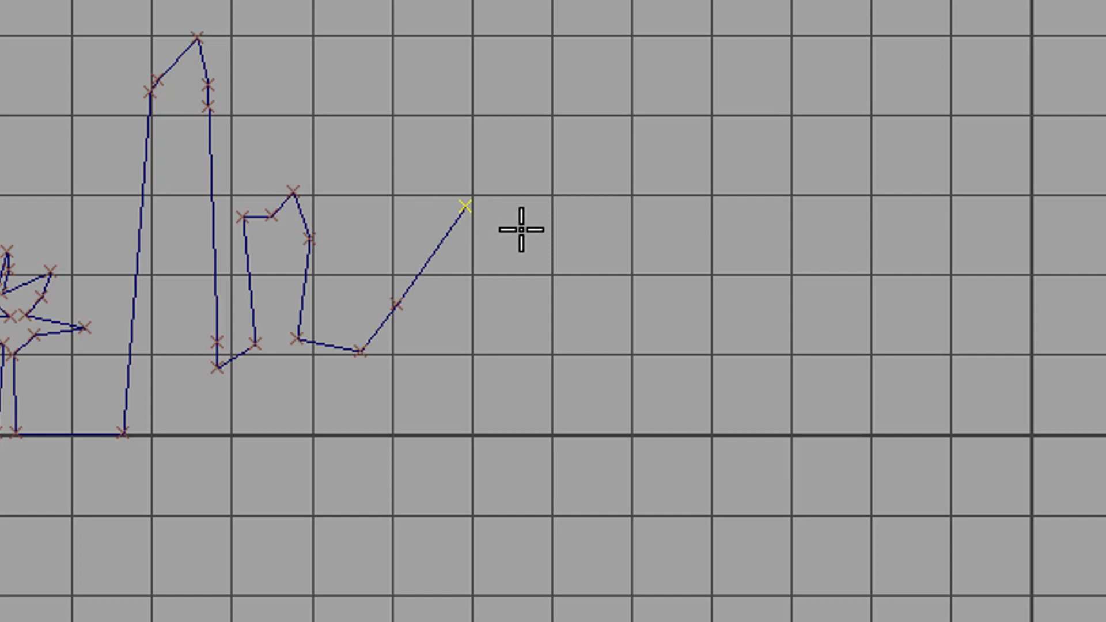
pyautogui.click(512, 205)
pyautogui.click(523, 262)
pyautogui.click(543, 314)
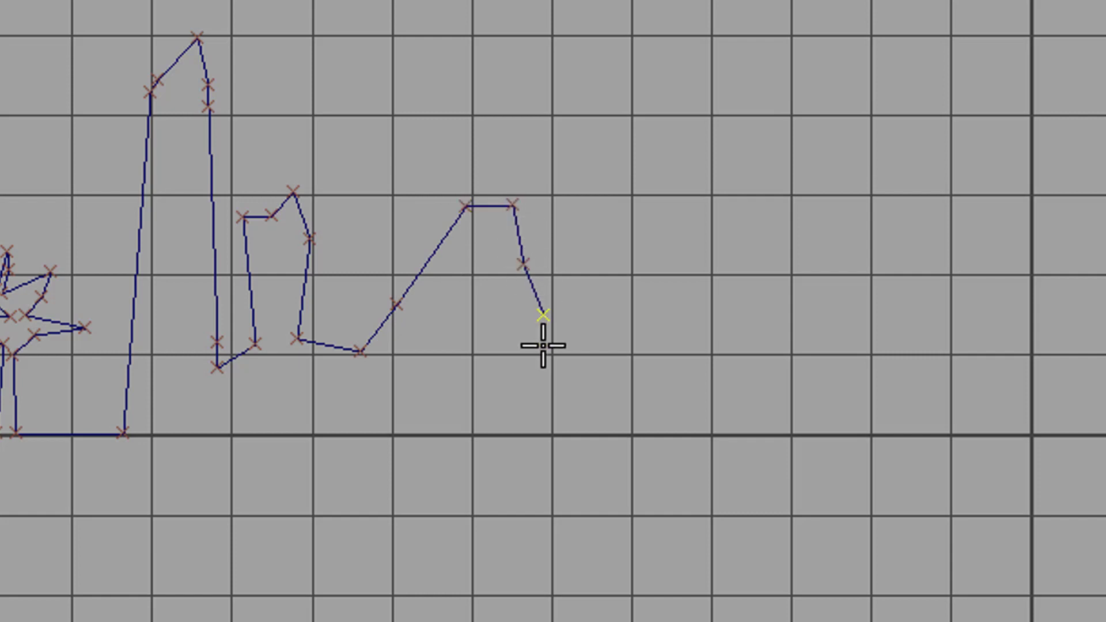
pyautogui.click(543, 347)
# - Outline the tallest tower with a widened upper section and needle spire, bringing the curve back down to its base
pyautogui.click(639, 348)
pyautogui.click(685, 19)
pyautogui.click(542, 82)
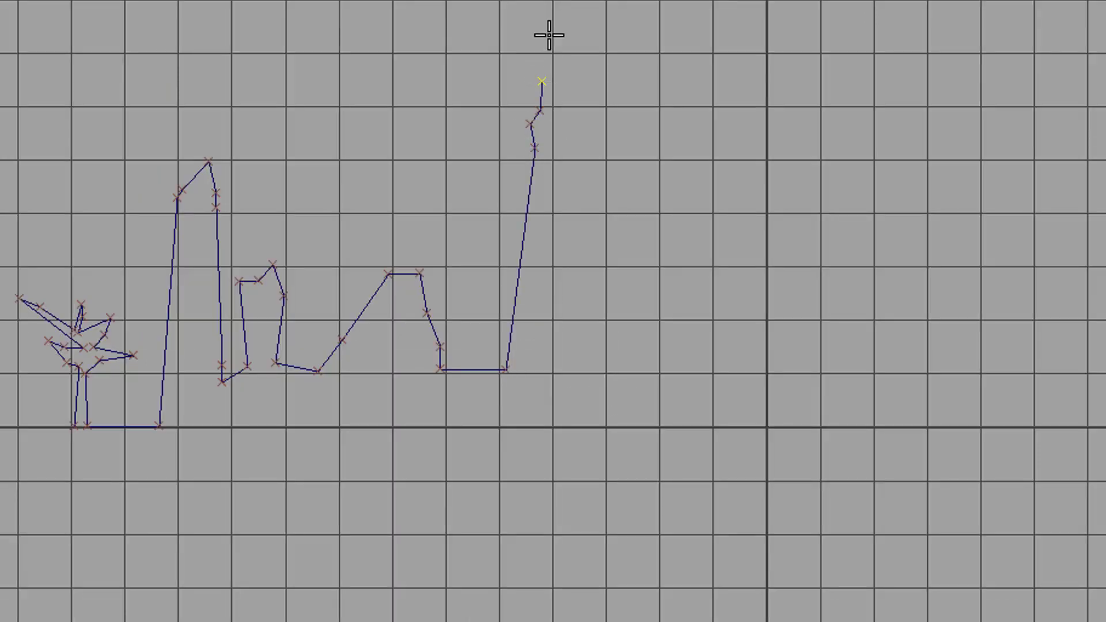
pyautogui.click(546, 25)
pyautogui.click(549, 82)
pyautogui.click(556, 111)
pyautogui.click(712, 19)
pyautogui.click(724, 237)
pyautogui.click(566, 358)
pyautogui.click(570, 373)
# - Add a row of four small houses with uneven roofs to the skyline curve
pyautogui.click(637, 327)
pyautogui.click(671, 337)
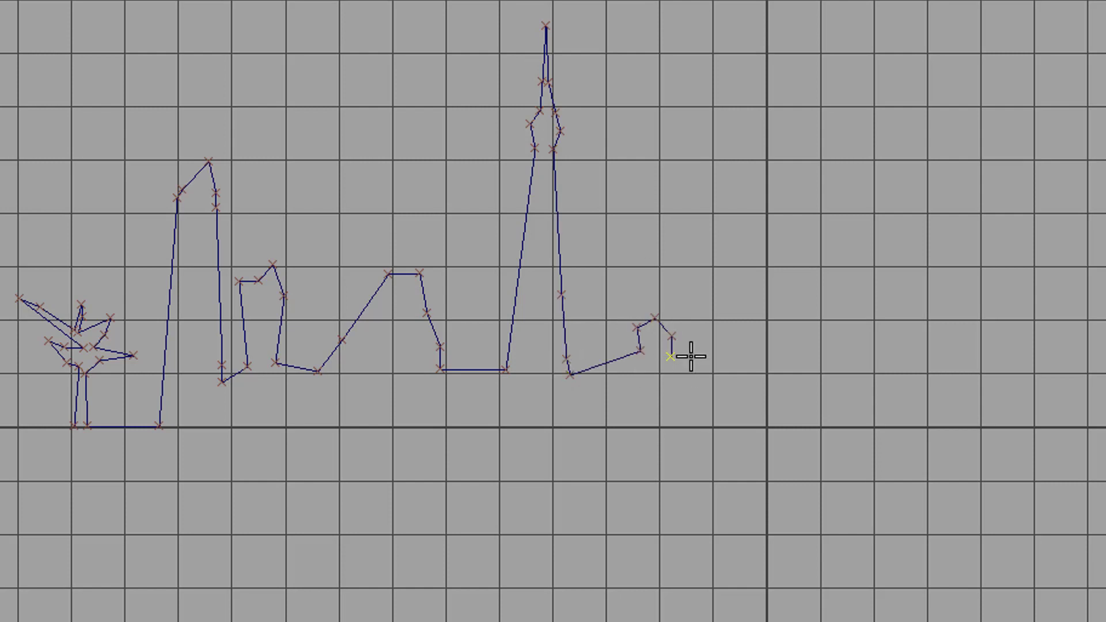
pyautogui.click(690, 357)
pyautogui.click(716, 318)
pyautogui.click(732, 340)
pyautogui.click(754, 336)
pyautogui.click(753, 359)
pyautogui.click(789, 314)
pyautogui.click(813, 362)
# - Outline a slender spire with a vertical upper right edge that slopes outward toward its base
pyautogui.click(826, 204)
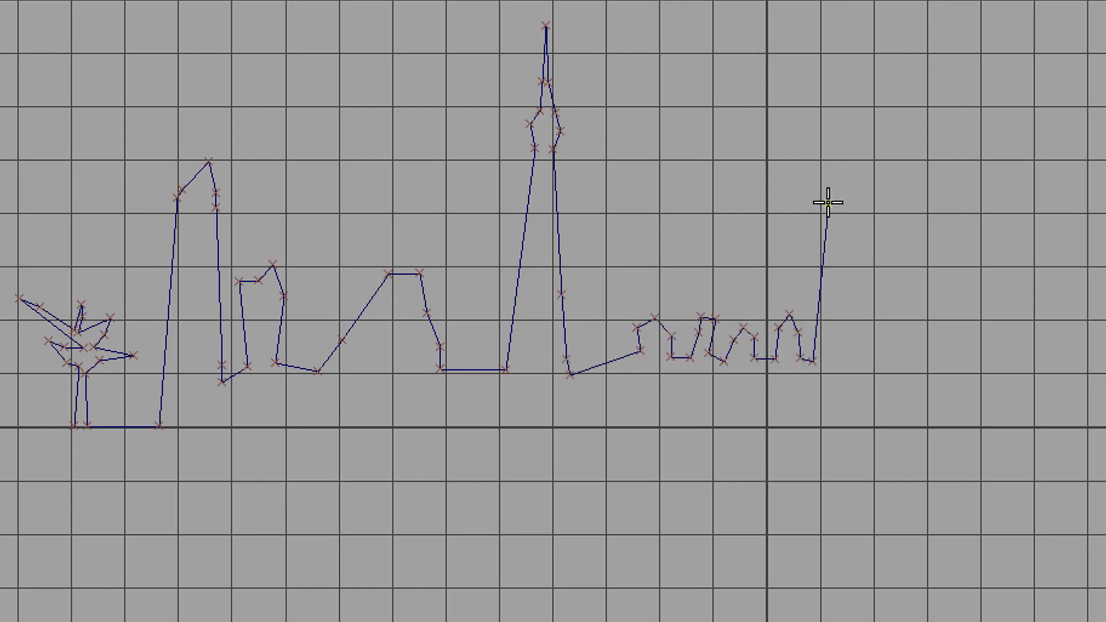
pyautogui.click(834, 175)
pyautogui.click(834, 263)
pyautogui.click(856, 294)
pyautogui.click(865, 332)
# - Continue the curve around a narrow block-shaped building to the right of the slender spire
pyautogui.click(901, 348)
pyautogui.click(919, 295)
pyautogui.click(938, 294)
pyautogui.click(943, 350)
pyautogui.click(977, 358)
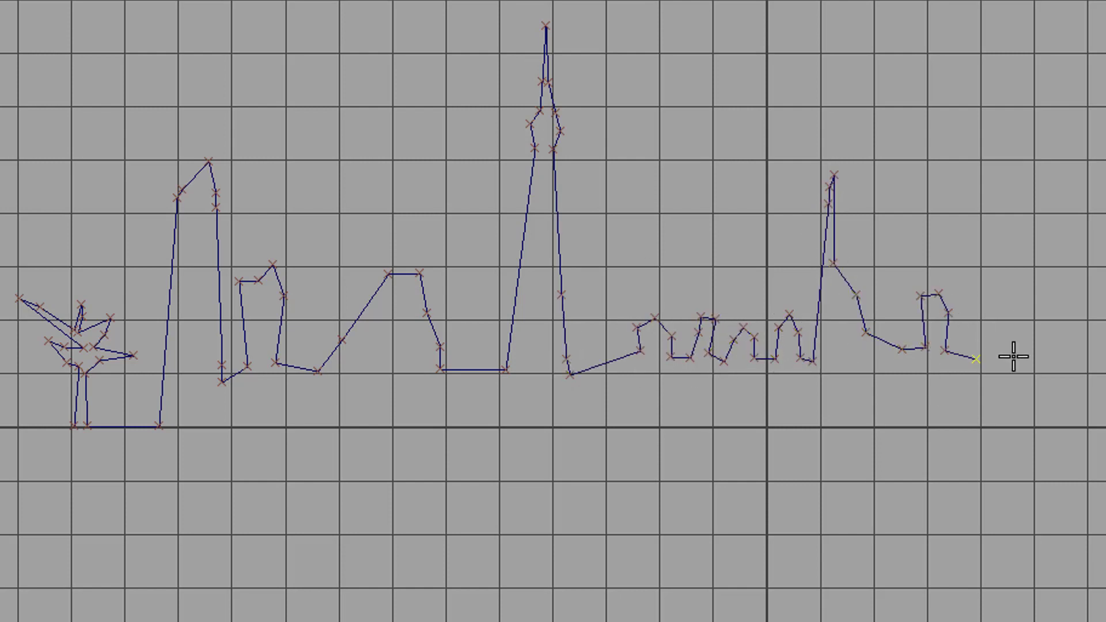
# - Start a second tree at the skyline's right end, outlining its left trunk edge, left branches and upper branches
pyautogui.click(1017, 366)
pyautogui.click(1023, 297)
pyautogui.click(994, 323)
pyautogui.click(980, 282)
pyautogui.click(1021, 289)
pyautogui.click(1026, 262)
pyautogui.click(1054, 258)
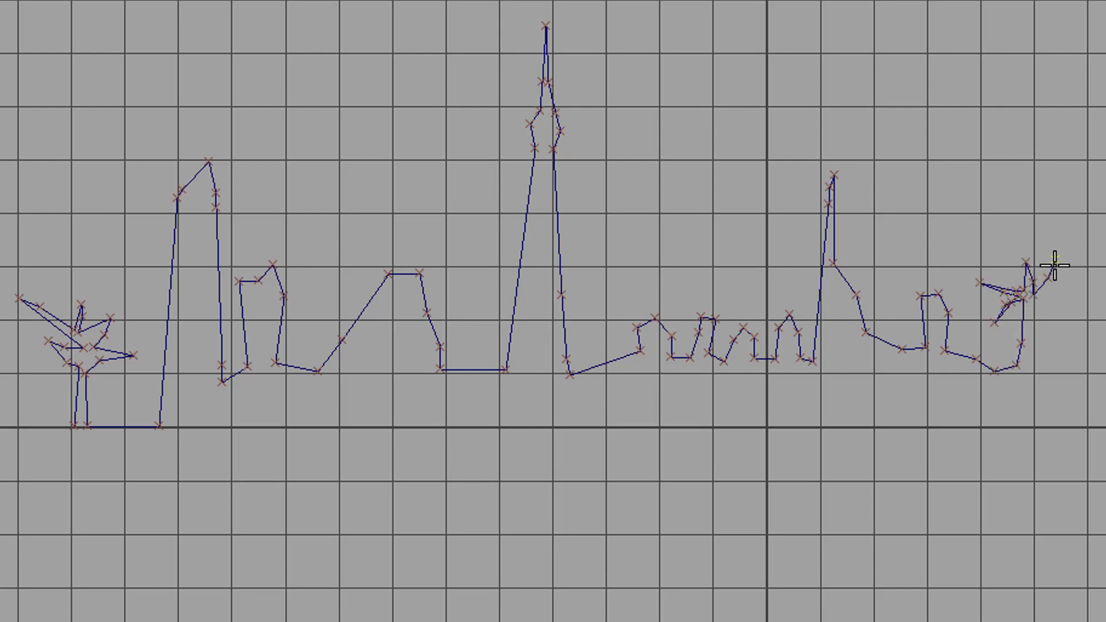
# - Outline the second tree's right branches and trunk edge, and slope the curve down to the ground line
pyautogui.click(1072, 306)
pyautogui.click(1059, 314)
pyautogui.click(1040, 331)
pyautogui.click(1032, 357)
pyautogui.click(1058, 368)
pyautogui.click(1089, 363)
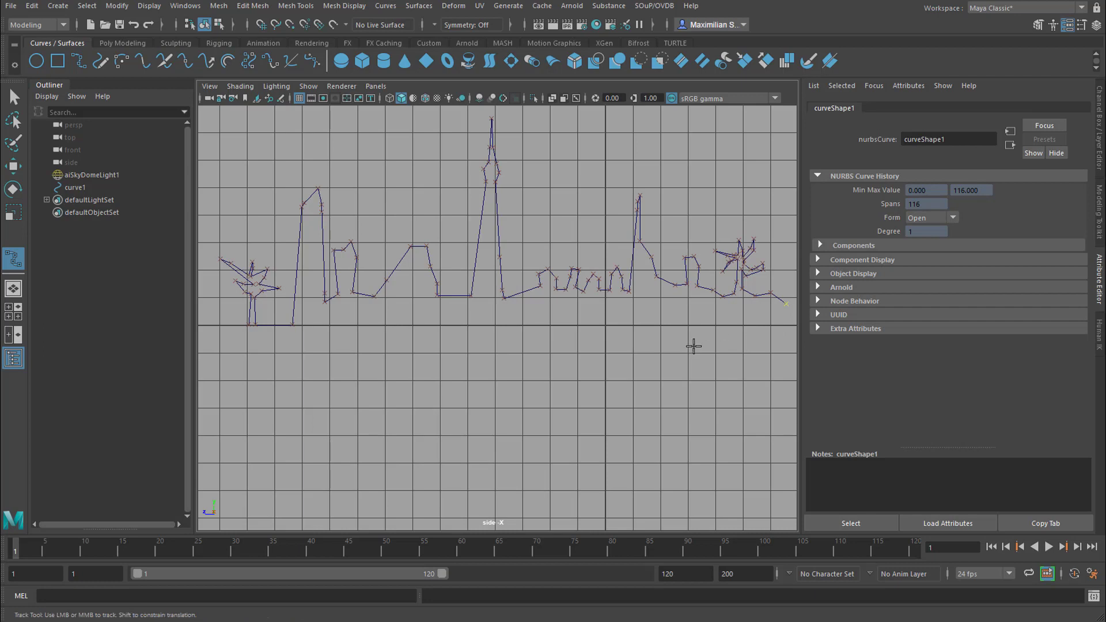
pyautogui.keyDown('alt'); pyautogui.moveTo(693, 346); pyautogui.dragTo(625, 357, button='middle'); pyautogui.keyUp('alt')
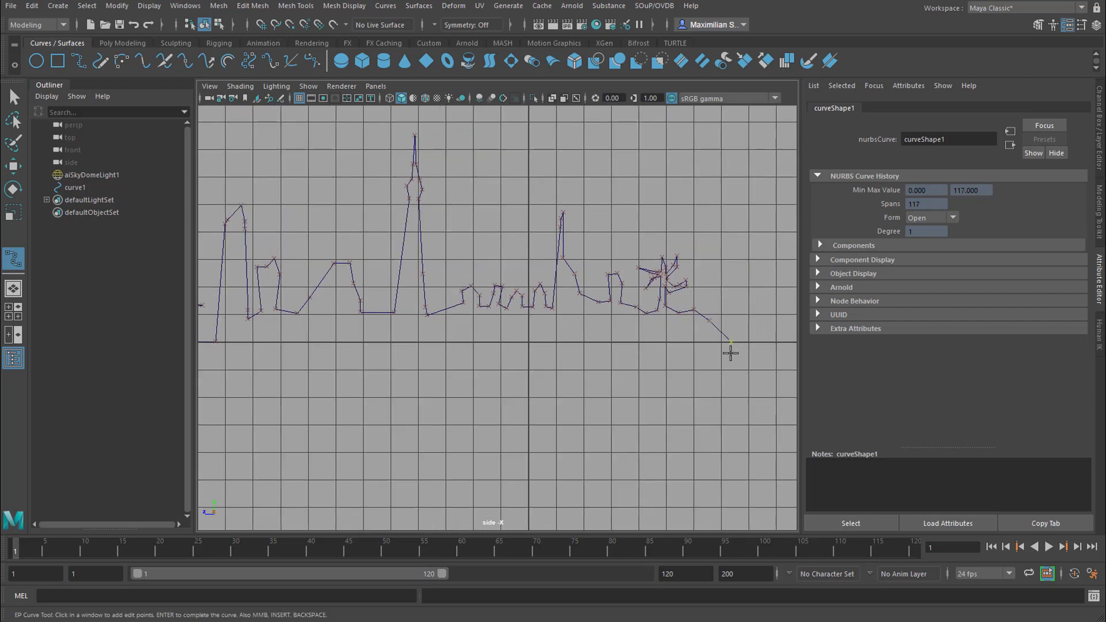
# - Close the silhouette along the ground with a point curve-snapped to the first tree's trunk base, and finish the curve
pyautogui.keyDown('alt'); pyautogui.moveTo(730, 354); pyautogui.dragTo(664, 368, button='right'); pyautogui.keyUp('alt')
pyautogui.keyDown('alt'); pyautogui.moveTo(526, 339); pyautogui.dragTo(616, 327, button='middle'); pyautogui.keyUp('alt')
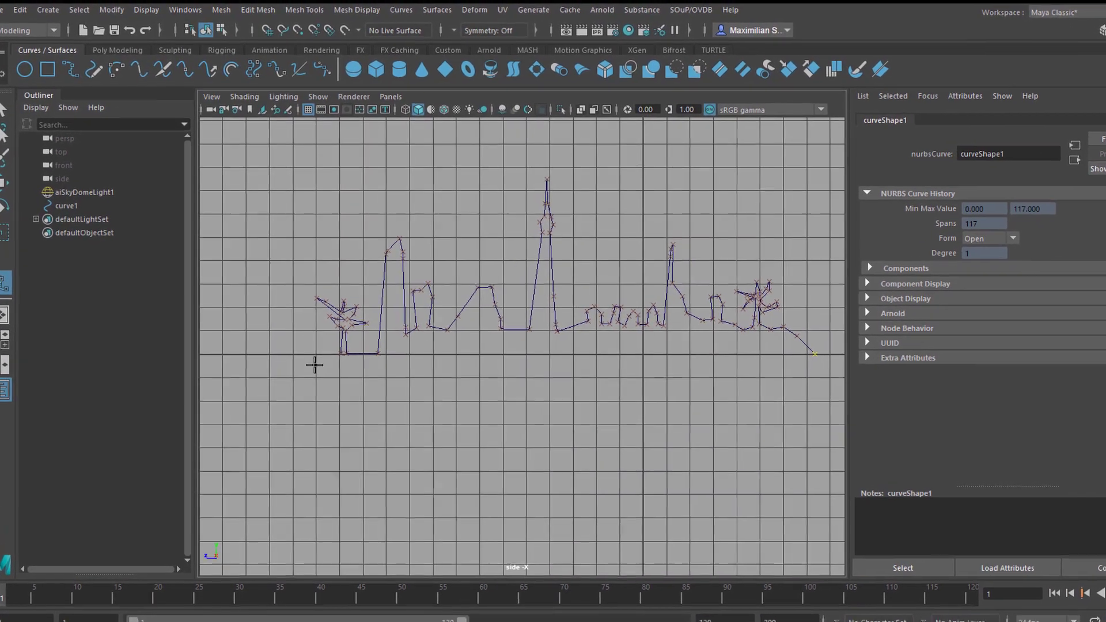
pyautogui.keyDown('alt'); pyautogui.moveTo(314, 360); pyautogui.dragTo(701, 422, button='right'); pyautogui.keyUp('alt')
pyautogui.keyDown('alt'); pyautogui.moveTo(767, 482); pyautogui.dragTo(863, 480, button='right'); pyautogui.keyUp('alt')
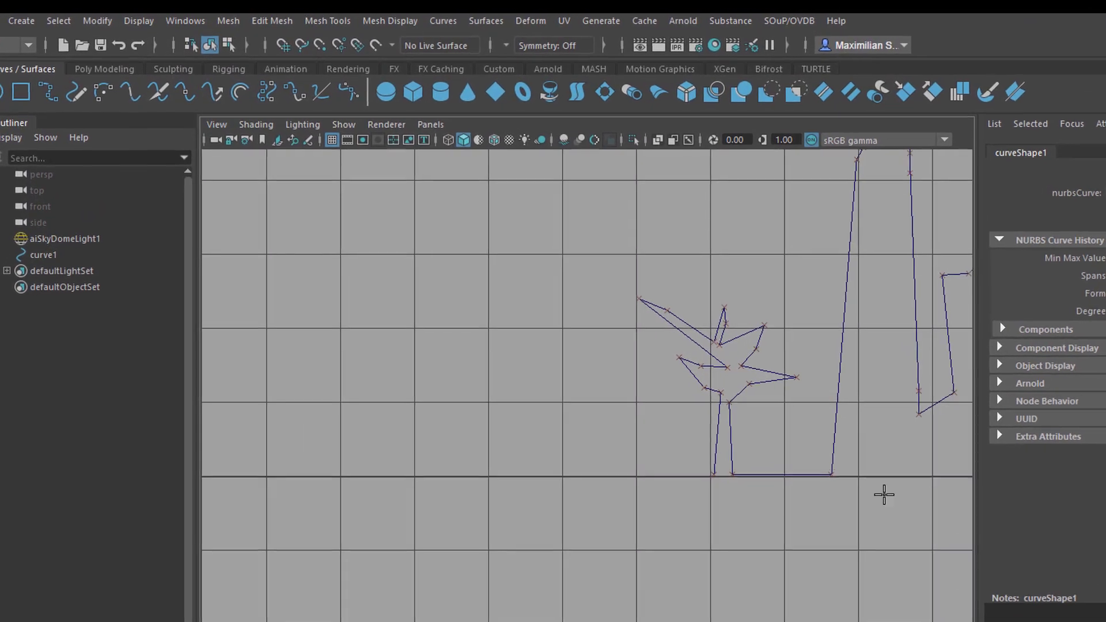
pyautogui.keyDown('alt'); pyautogui.moveTo(675, 498); pyautogui.dragTo(586, 490, button='middle'); pyautogui.keyUp('alt')
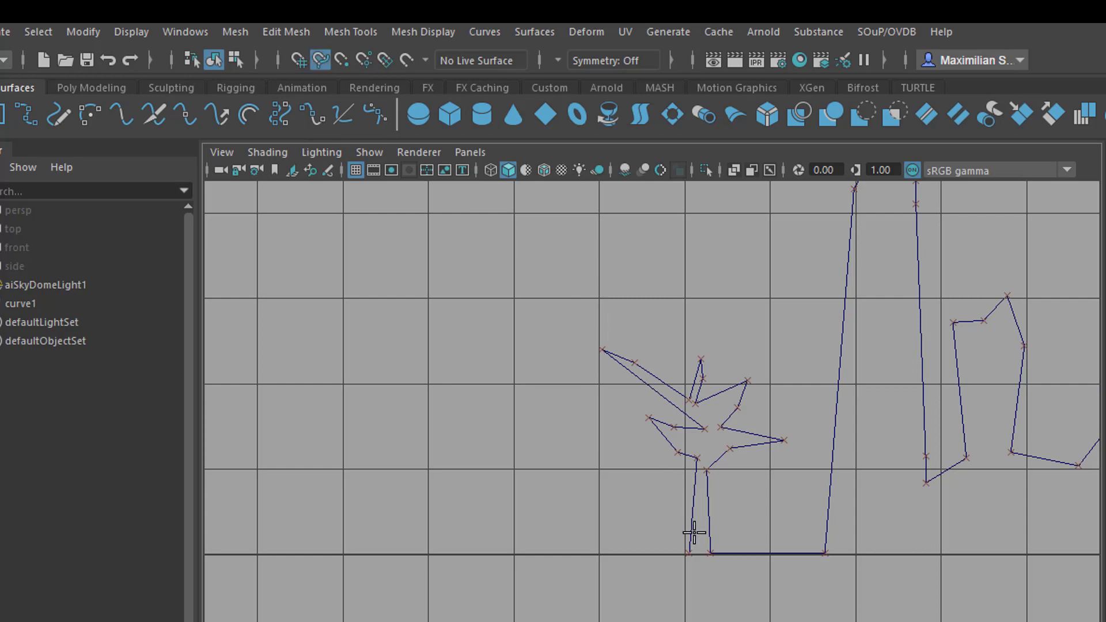
pyautogui.moveTo(691, 514); pyautogui.dragTo(685, 557)
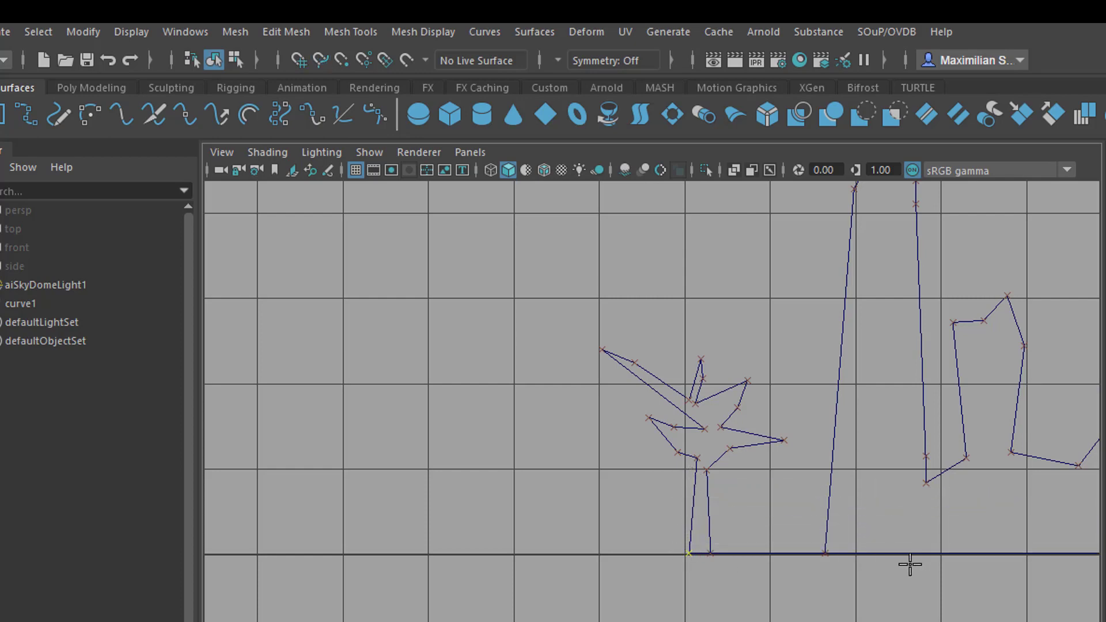
pyautogui.press('Return')
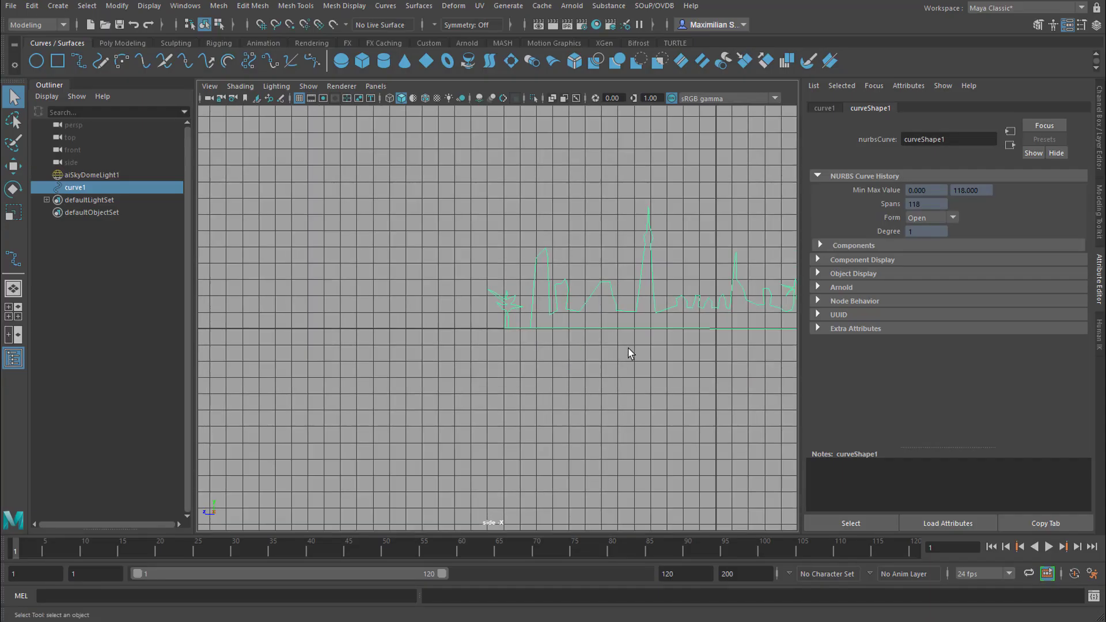
# - Create a planar surface from the closed skyline curve using the Modeling menu set
pyautogui.keyDown('alt'); pyautogui.moveTo(631, 350); pyautogui.dragTo(515, 347, button='middle'); pyautogui.keyUp('alt')
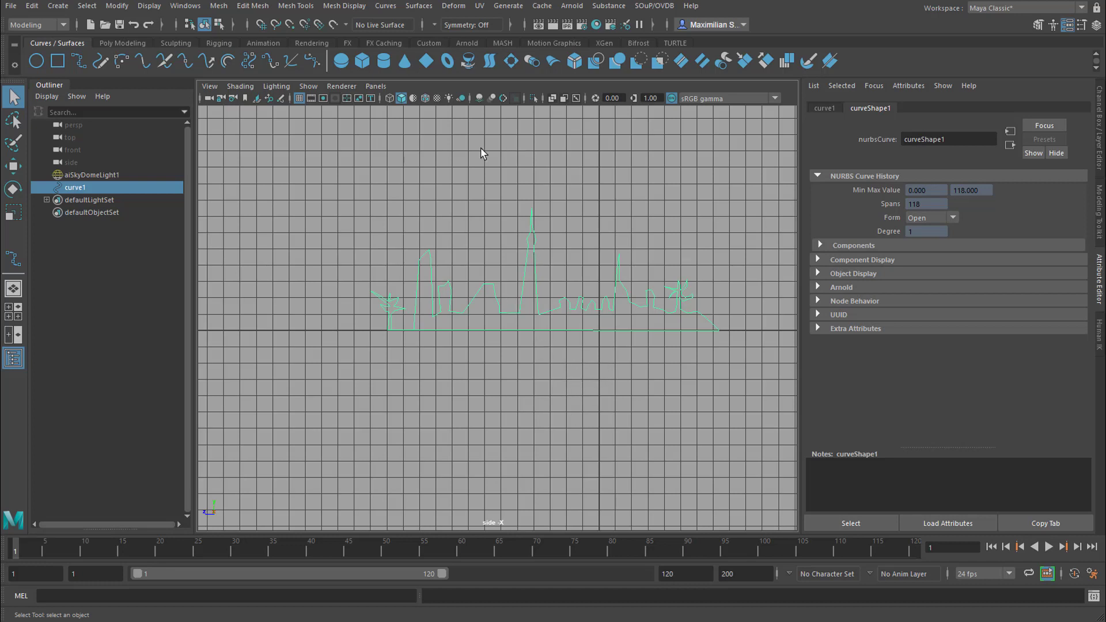
pyautogui.click(59, 25)
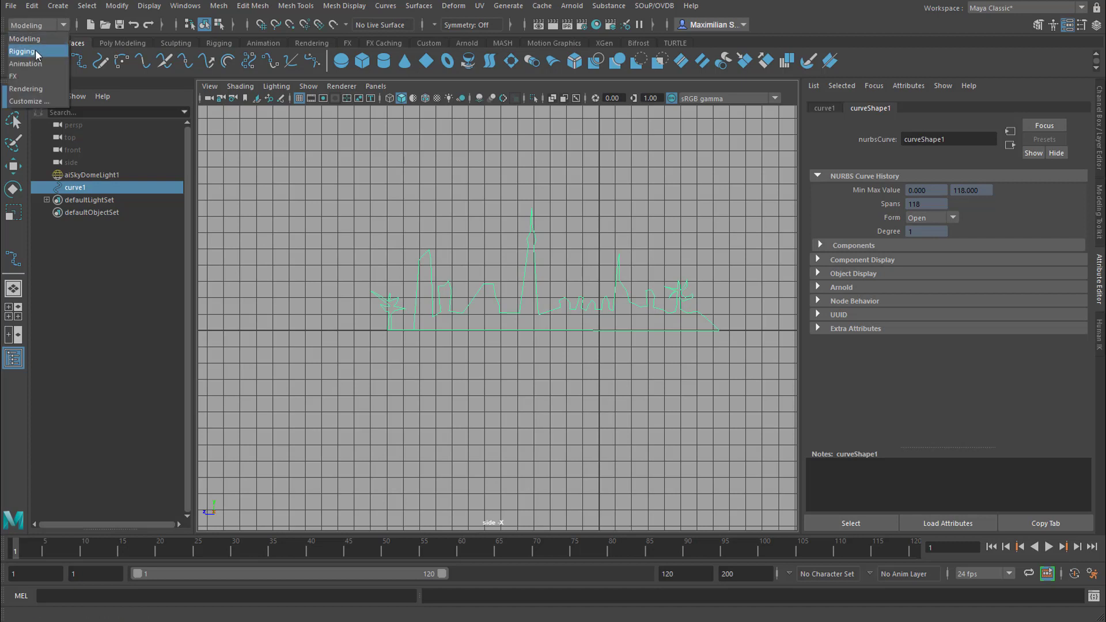
pyautogui.click(40, 38)
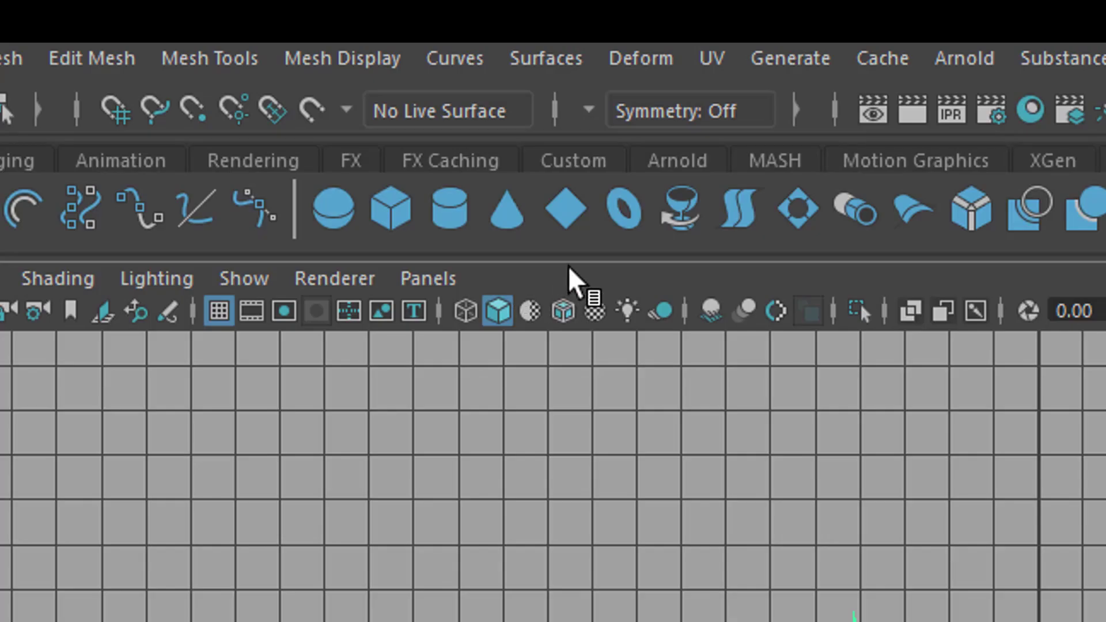
pyautogui.click(569, 59)
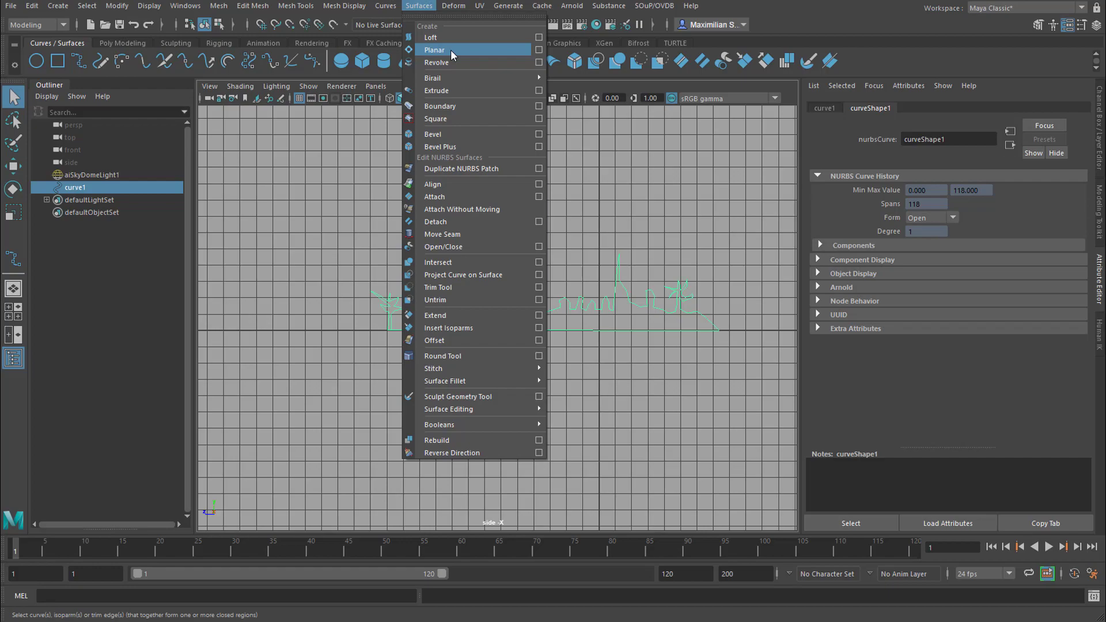
pyautogui.click(450, 49)
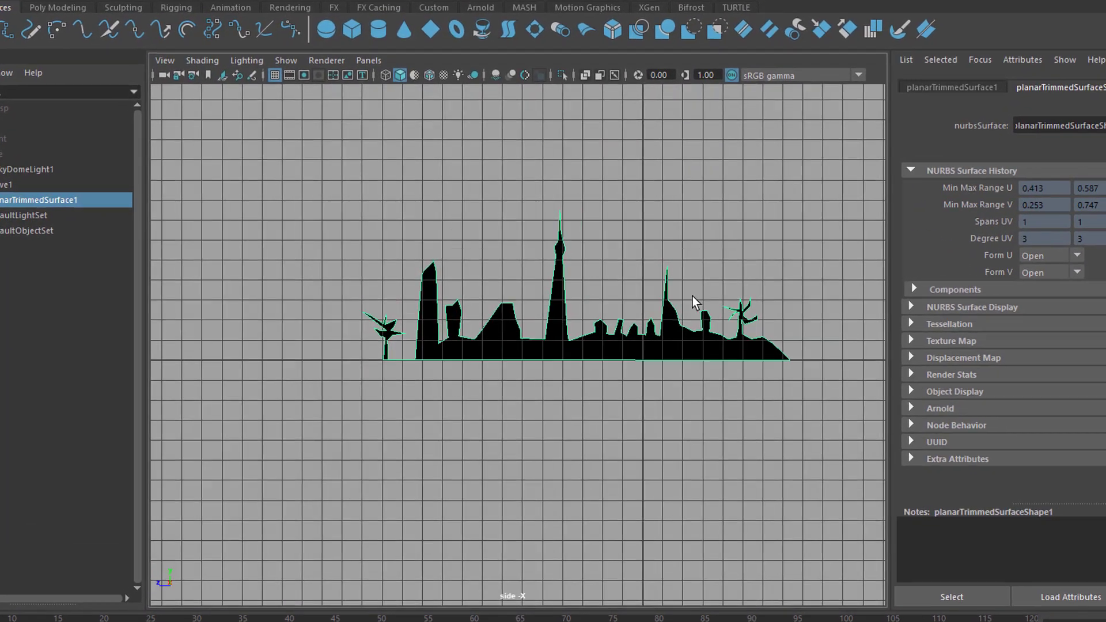
# - Render the perspective view in Arnold RenderView, then narrow and move the render window to uncover the viewport
pyautogui.press('space')
pyautogui.press('space')
pyautogui.press('space')
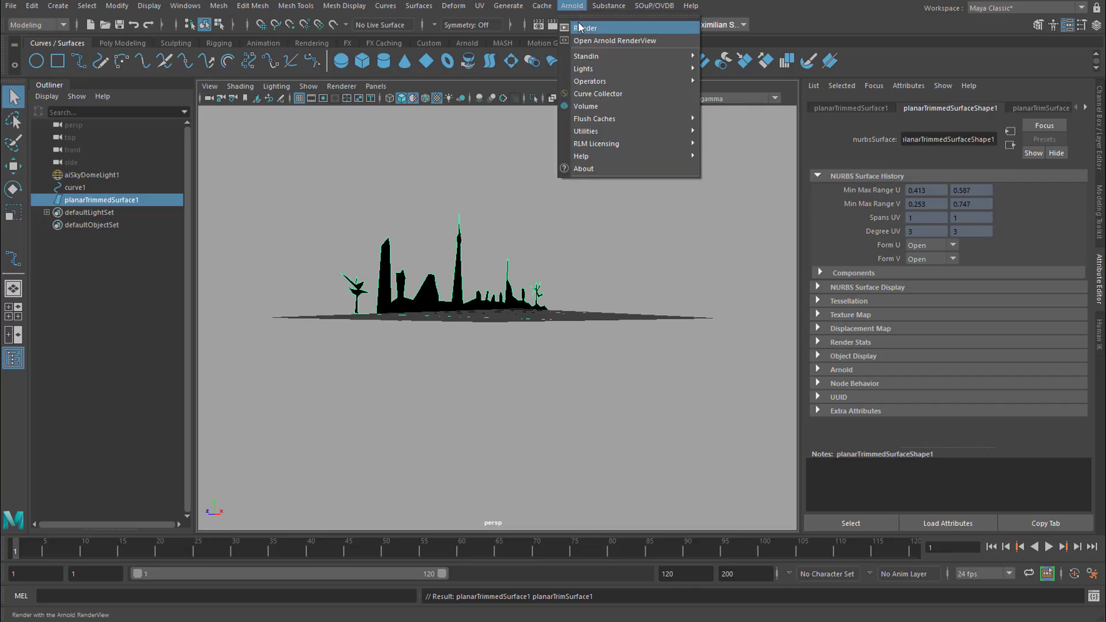
pyautogui.click(580, 25)
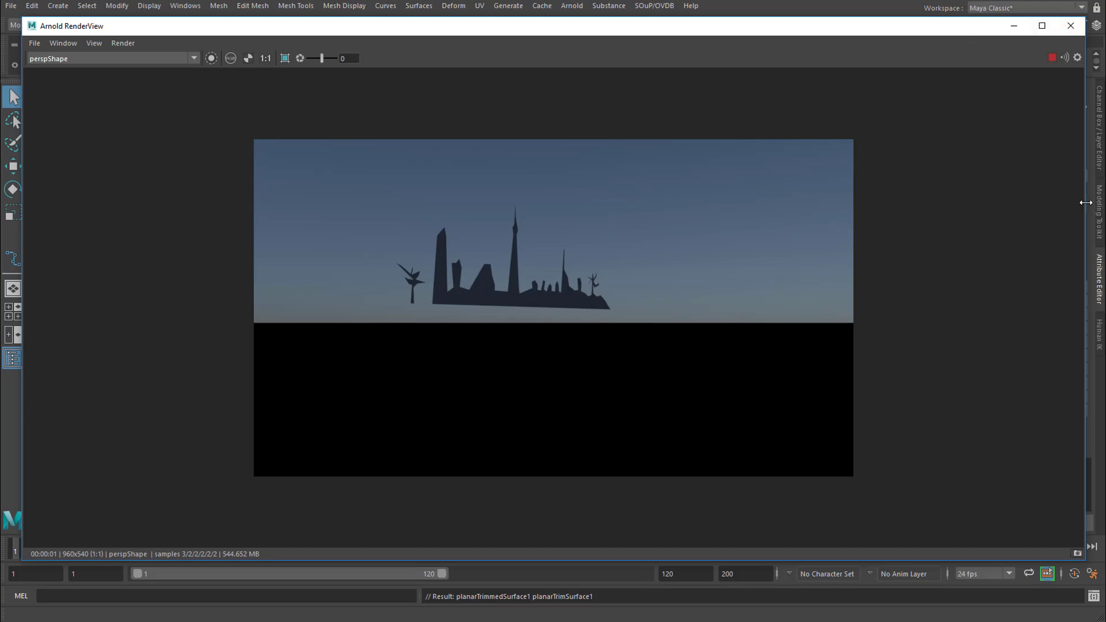
pyautogui.moveTo(1080, 203); pyautogui.dragTo(756, 207)
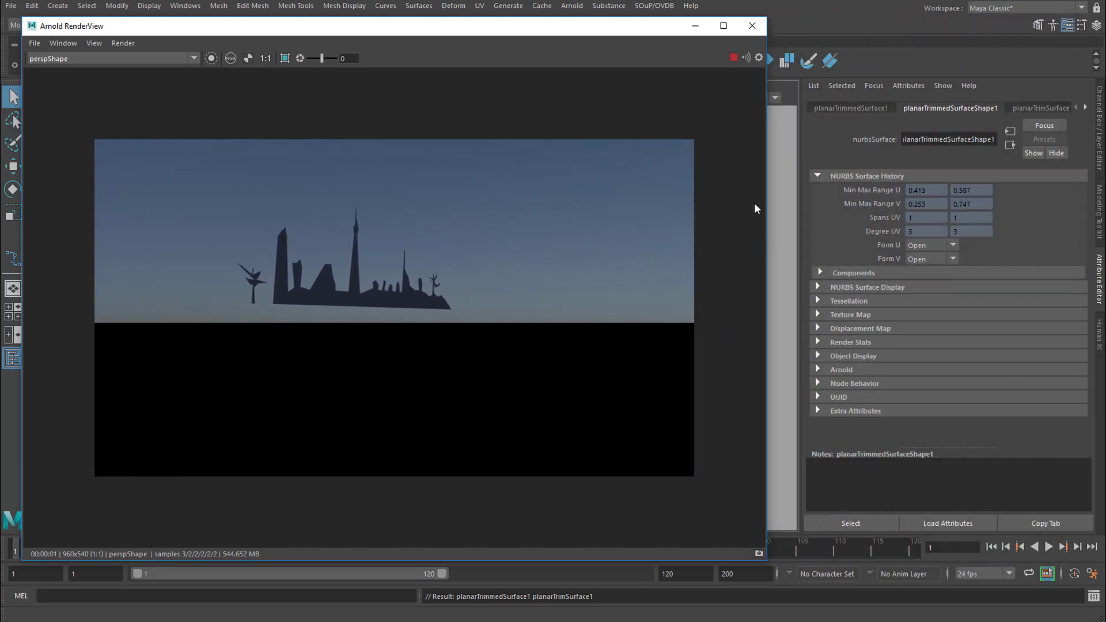
pyautogui.moveTo(591, 33); pyautogui.dragTo(262, 176)
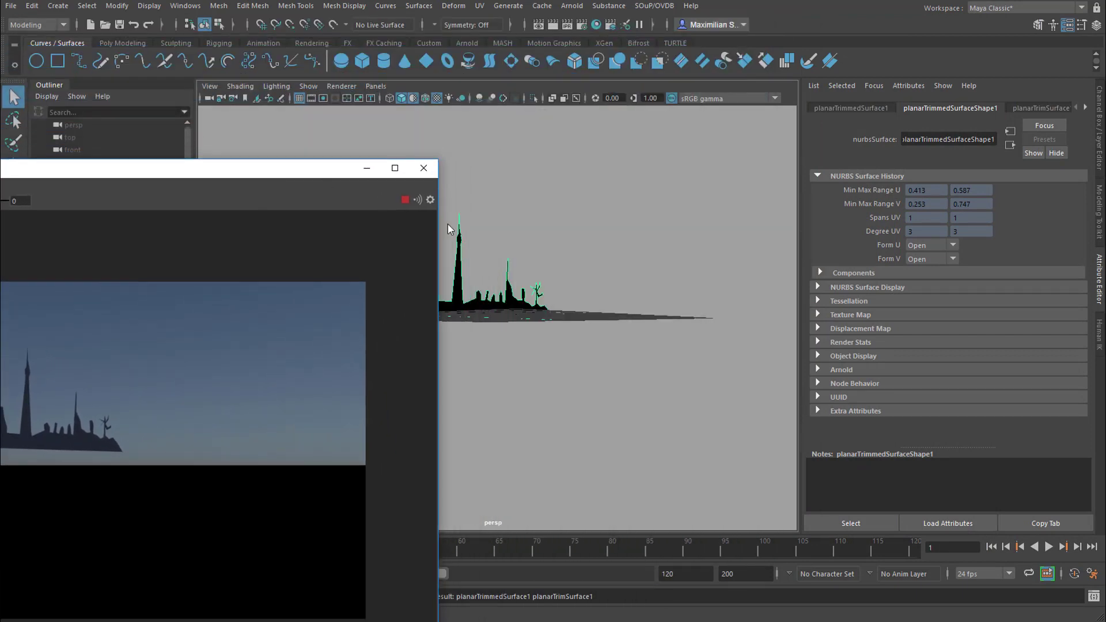
# - Align the silhouette's base with the horizon in the perspective view and scale the planar surface up uniformly
pyautogui.keyDown('alt'); pyautogui.moveTo(492, 268); pyautogui.dragTo(552, 354, button='middle'); pyautogui.keyUp('alt')
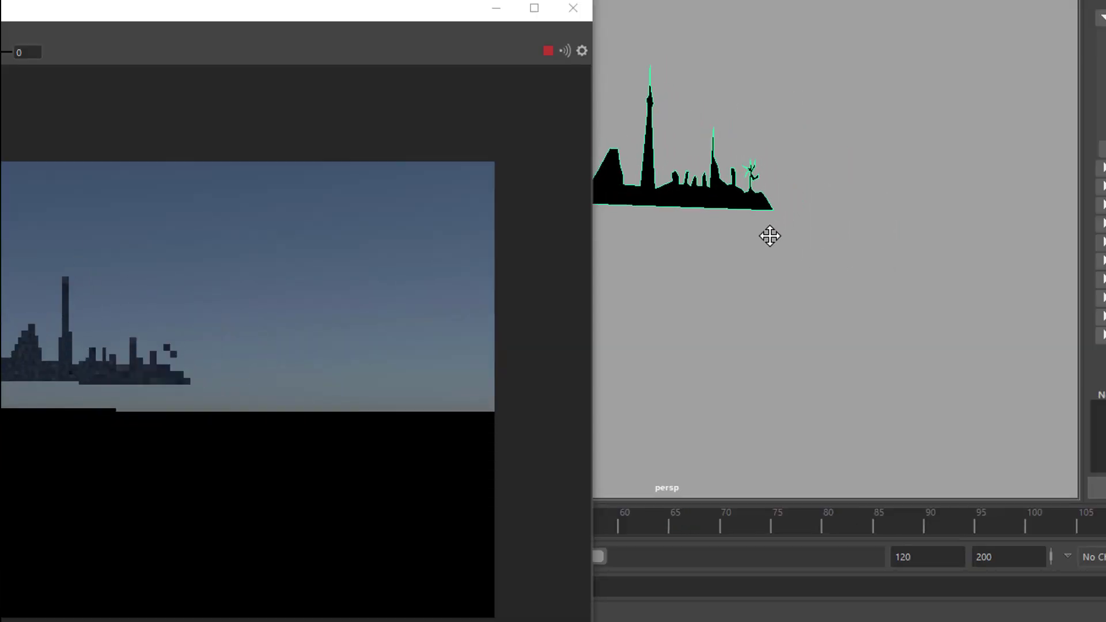
pyautogui.keyDown('alt'); pyautogui.moveTo(749, 262); pyautogui.dragTo(757, 267, button='middle'); pyautogui.keyUp('alt')
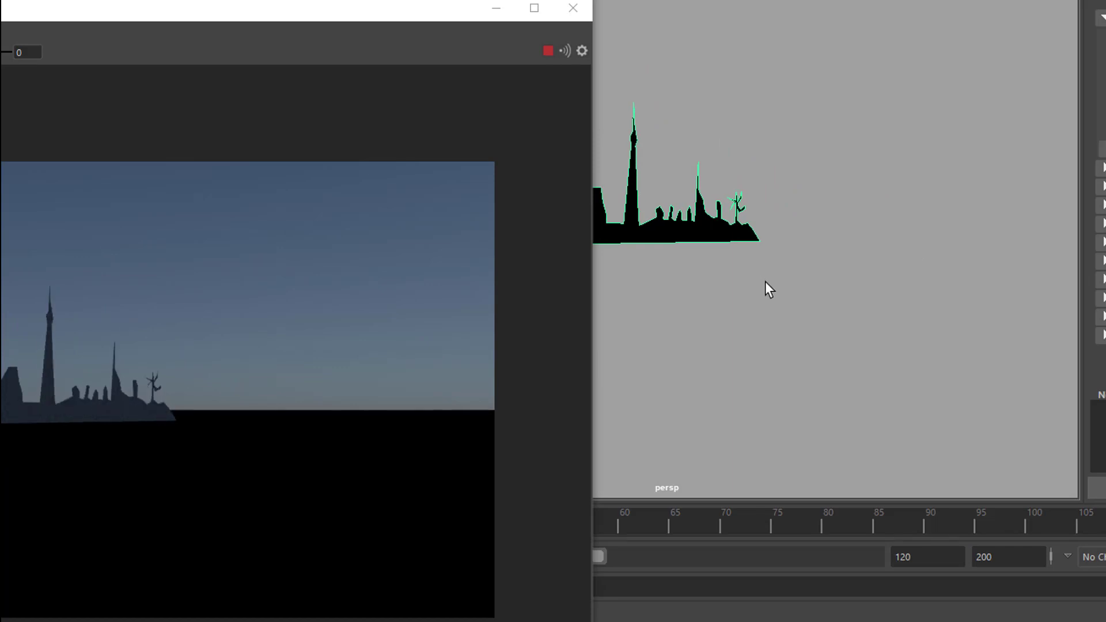
pyautogui.press('r')
pyautogui.moveTo(685, 244); pyautogui.dragTo(914, 245)
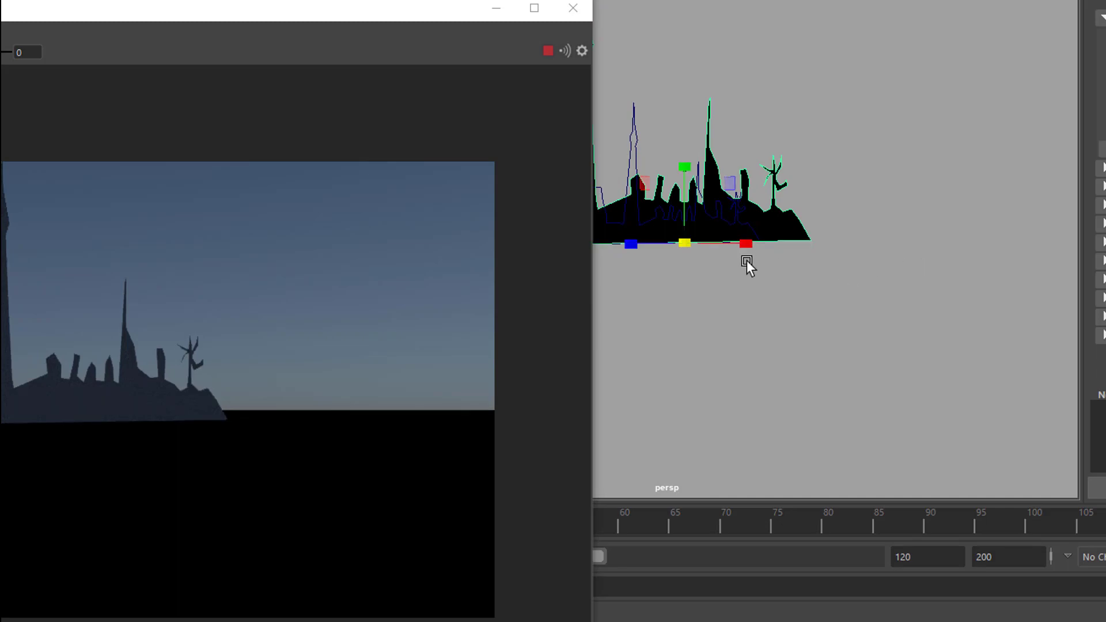
# - Assign a new Lambert material to the silhouette surface and set its color to black
pyautogui.moveTo(692, 190); pyautogui.dragTo(724, 567, button='right')
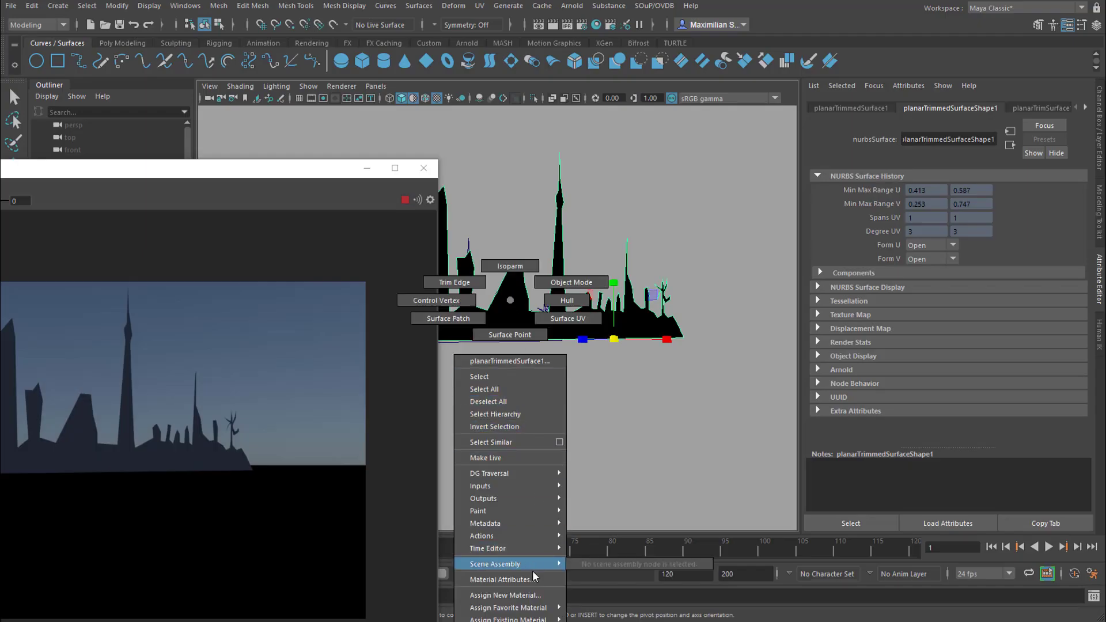
pyautogui.moveTo(533, 576); pyautogui.dragTo(530, 595, button='right')
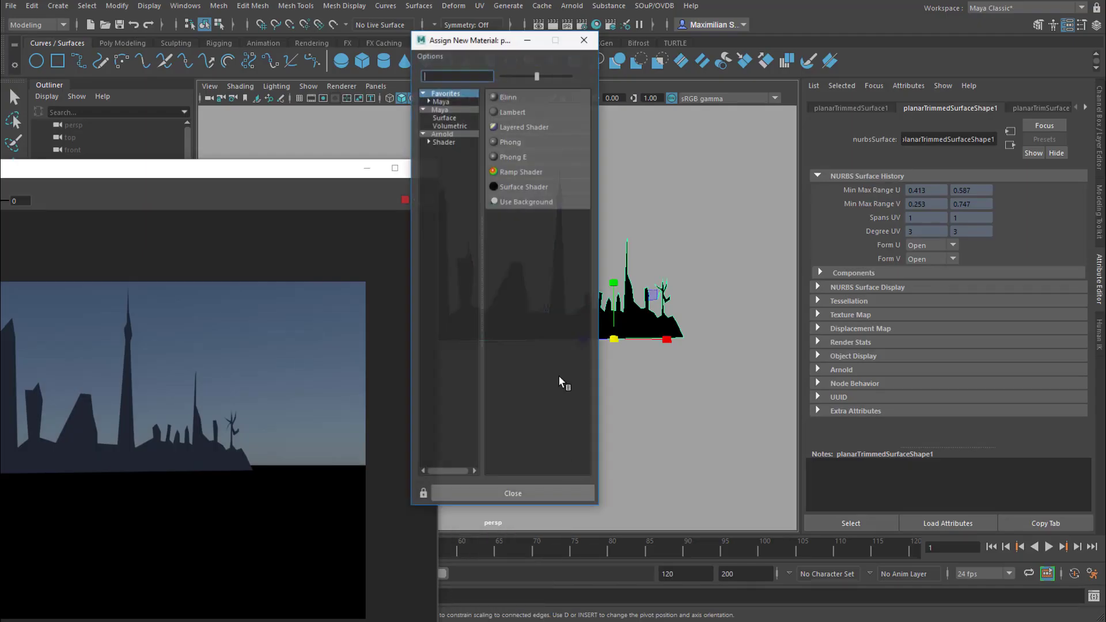
pyautogui.click(447, 110)
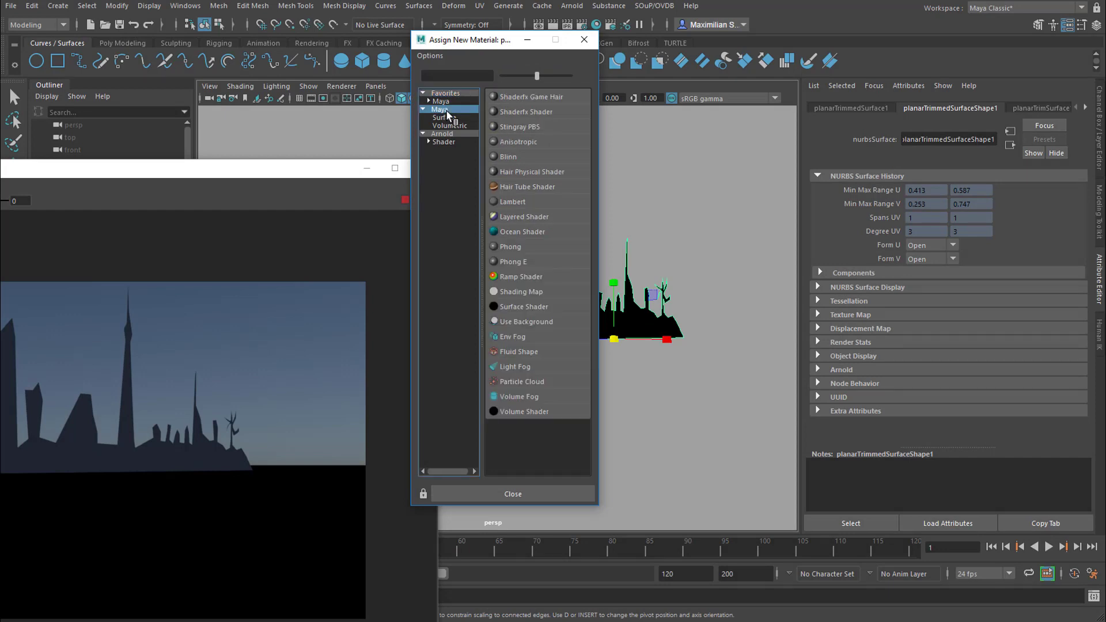
pyautogui.click(510, 201)
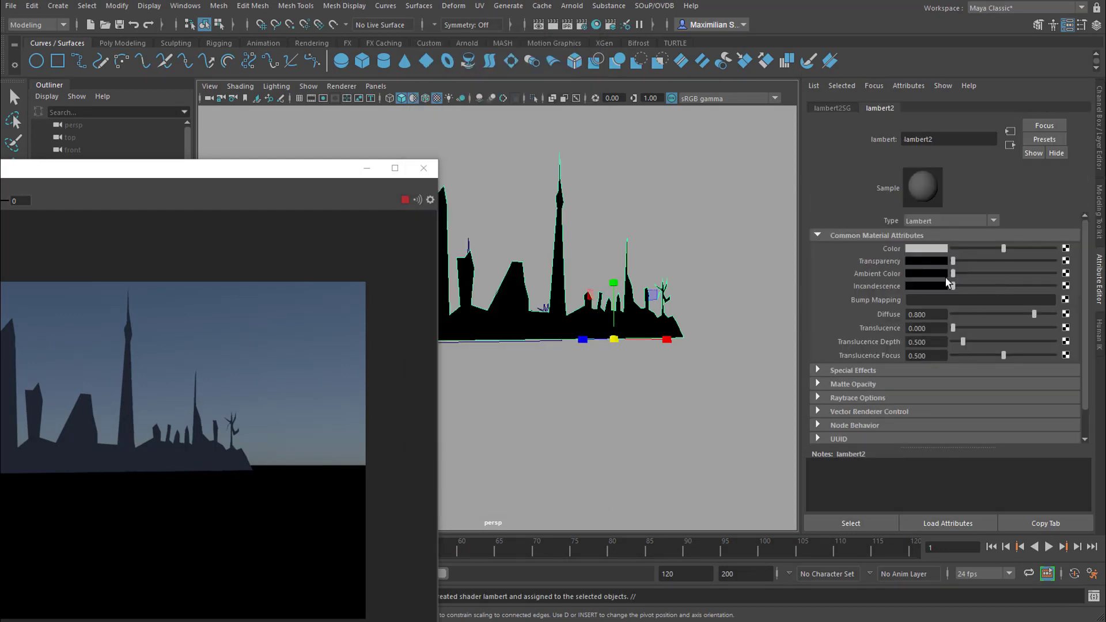
pyautogui.moveTo(1004, 248); pyautogui.dragTo(933, 254)
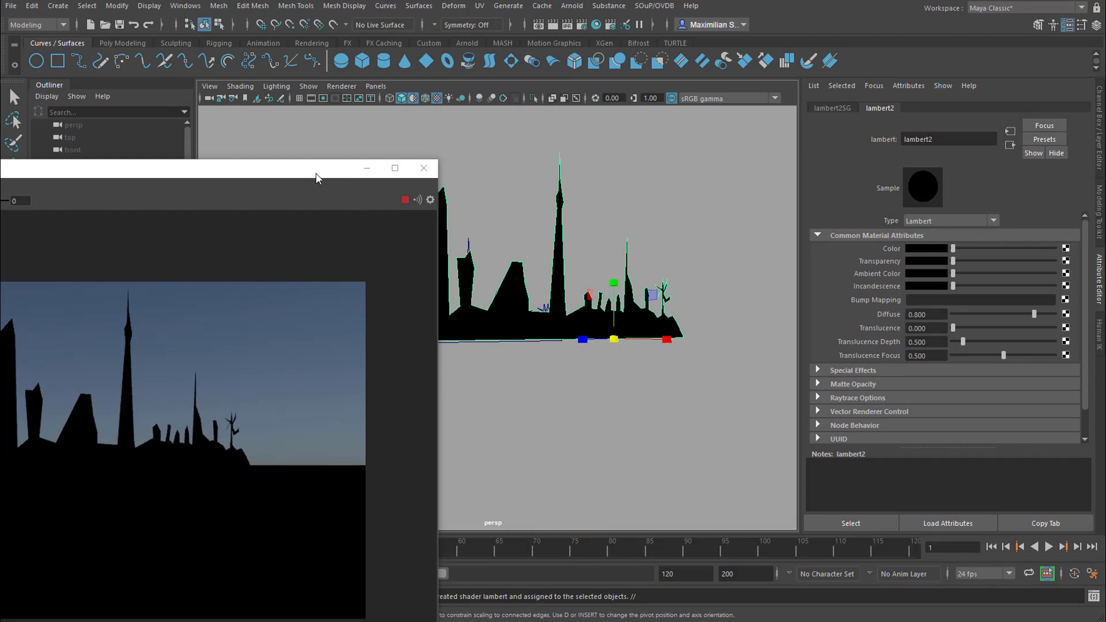
# - Rotate the silhouette surface about its vertical axis so it faces the perspective camera more directly
pyautogui.moveTo(315, 177); pyautogui.dragTo(333, 143)
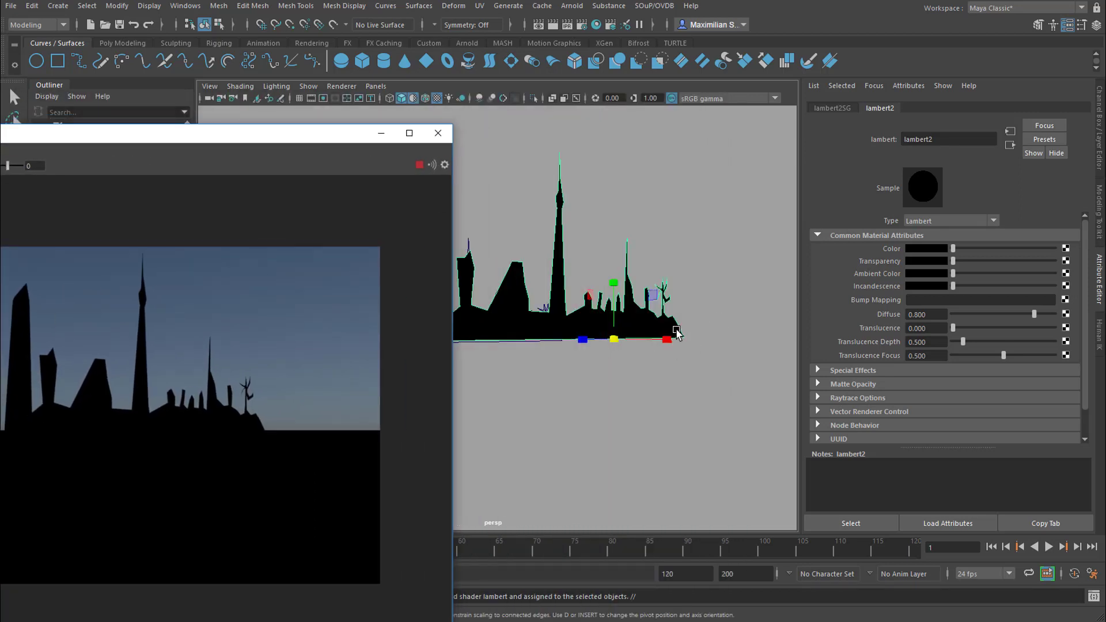
pyautogui.keyDown('alt'); pyautogui.moveTo(627, 401); pyautogui.dragTo(584, 407); pyautogui.keyUp('alt')
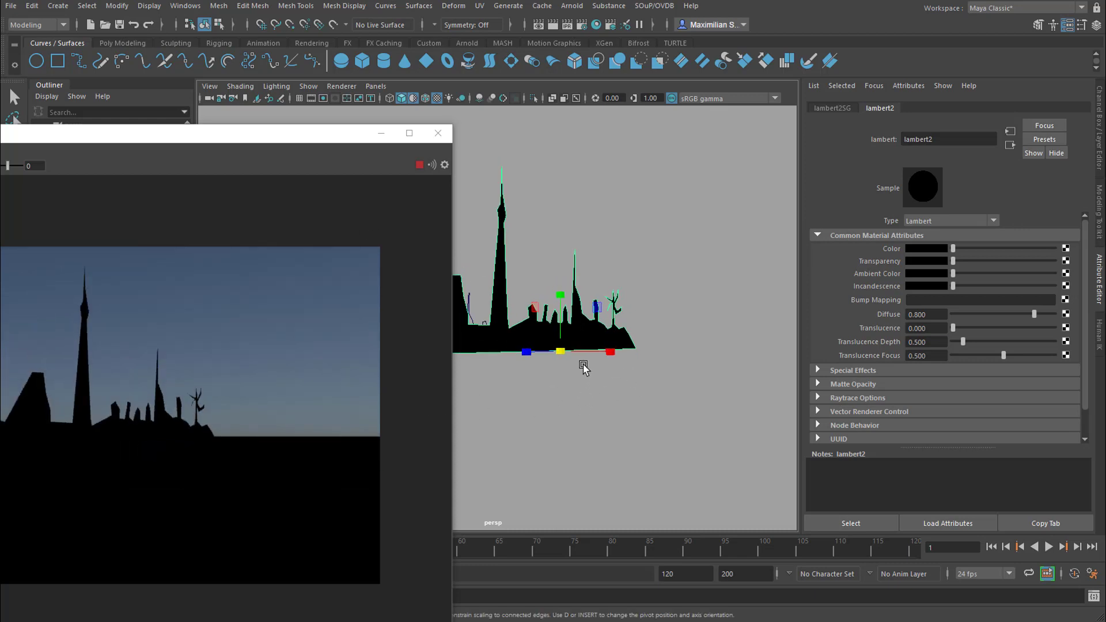
pyautogui.press('e')
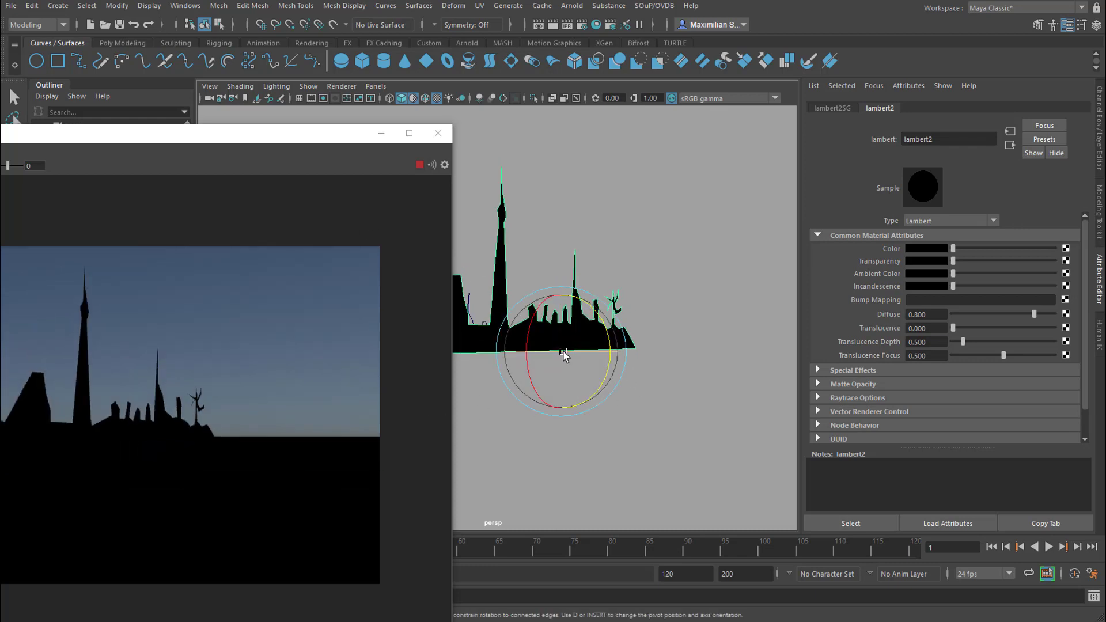
pyautogui.moveTo(561, 352); pyautogui.dragTo(524, 351)
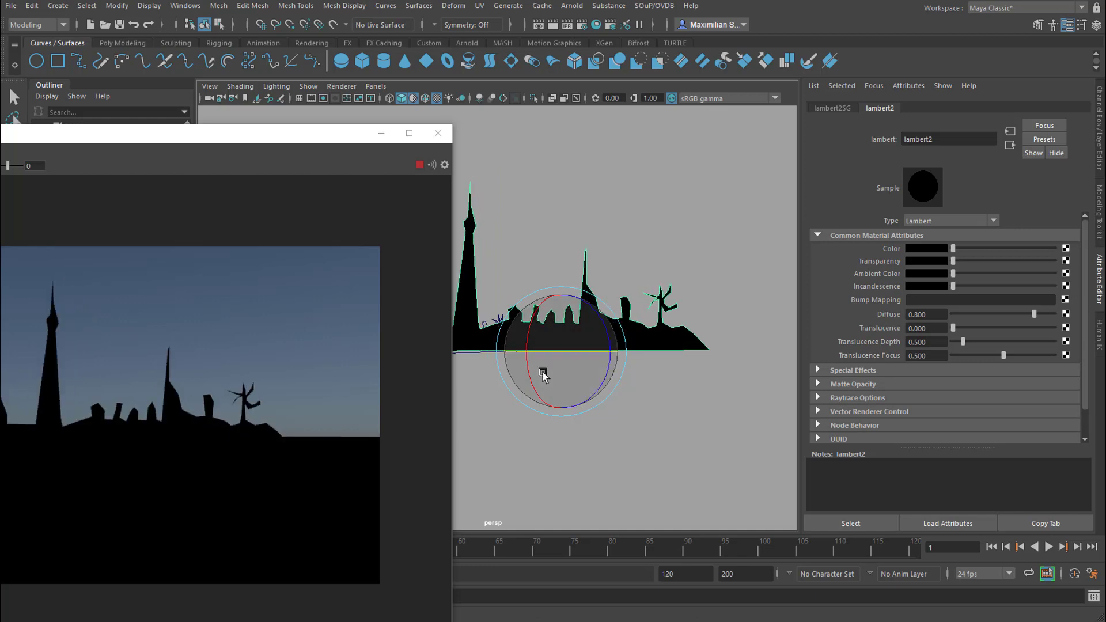
# - Open the physical sky attributes of aiSkyDomeLight1 and lower the sky's elevation to 8.324
pyautogui.moveTo(268, 136); pyautogui.dragTo(696, 62)
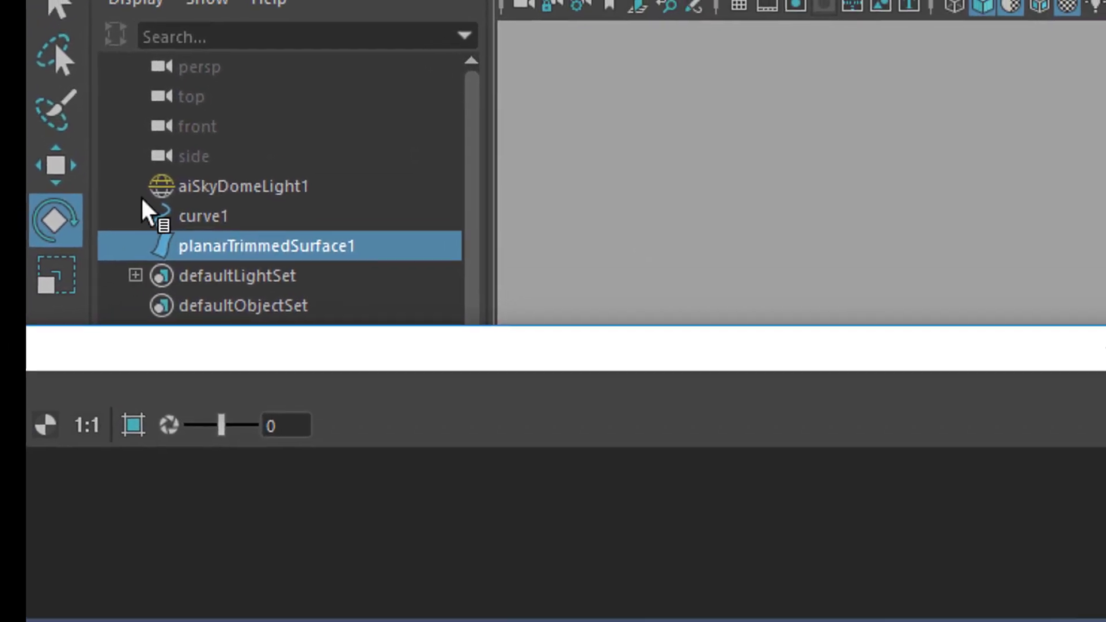
pyautogui.click(222, 187)
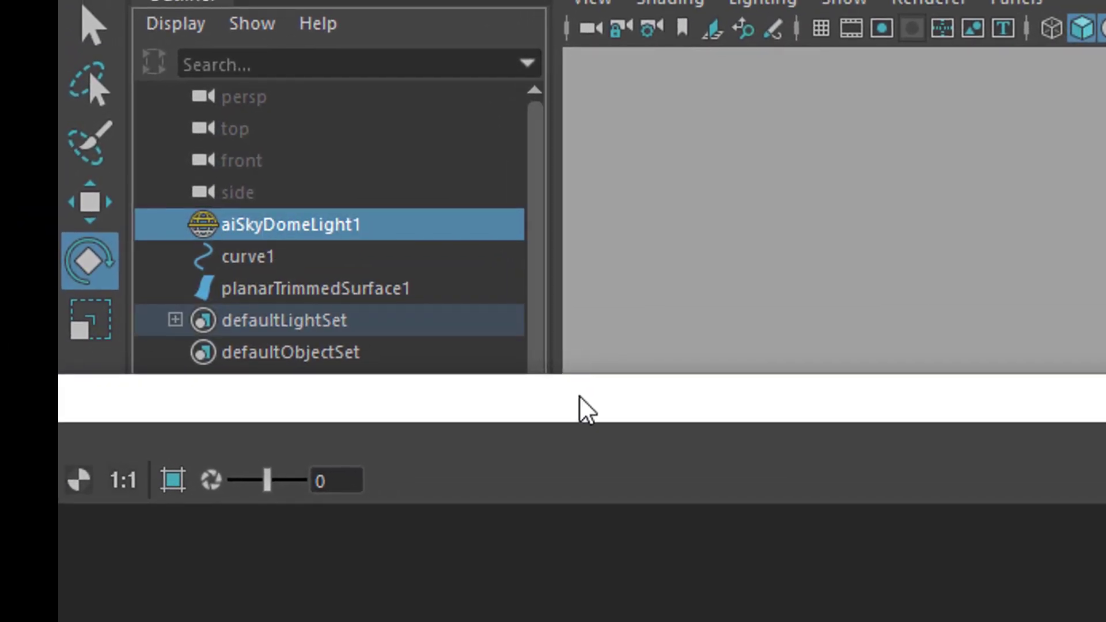
pyautogui.moveTo(579, 395); pyautogui.dragTo(1083, 23)
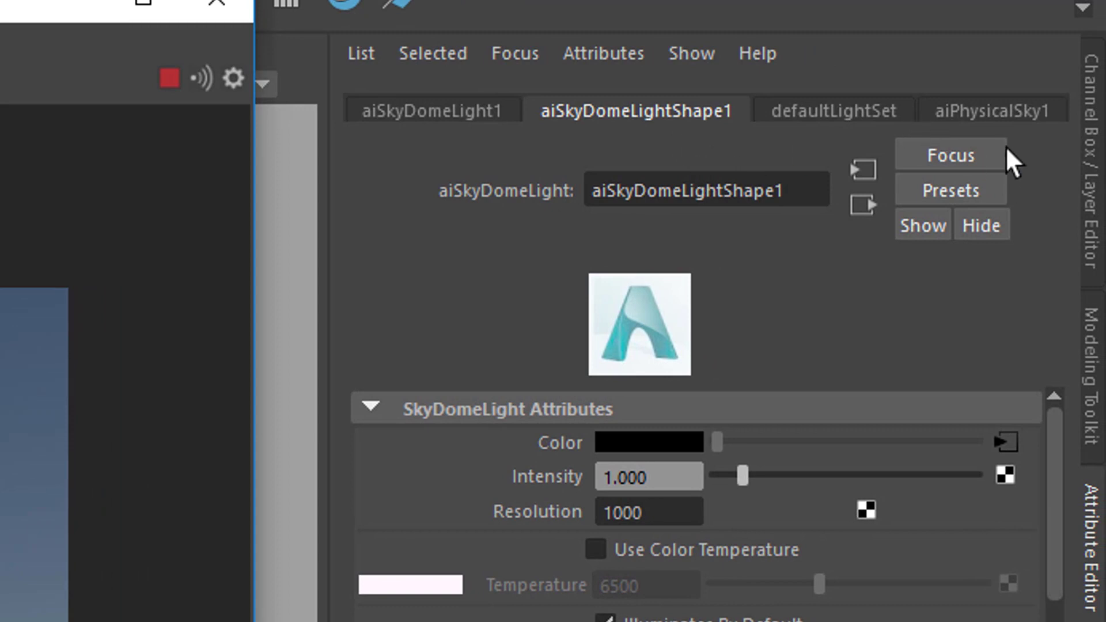
pyautogui.click(999, 110)
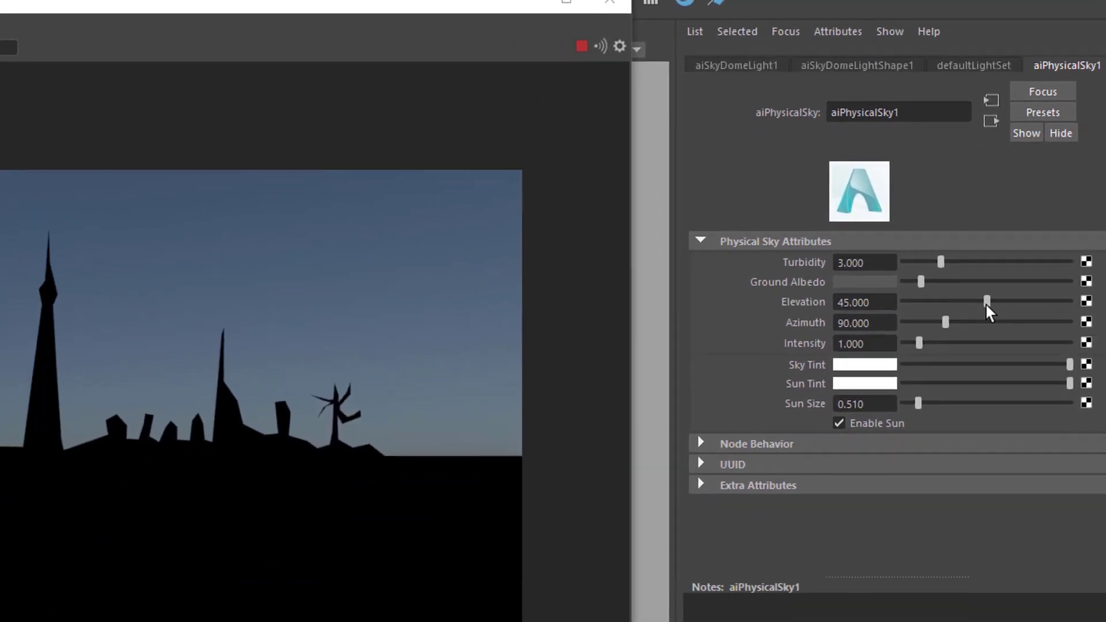
pyautogui.moveTo(971, 327); pyautogui.dragTo(929, 342)
pyautogui.moveTo(983, 258); pyautogui.dragTo(984, 234)
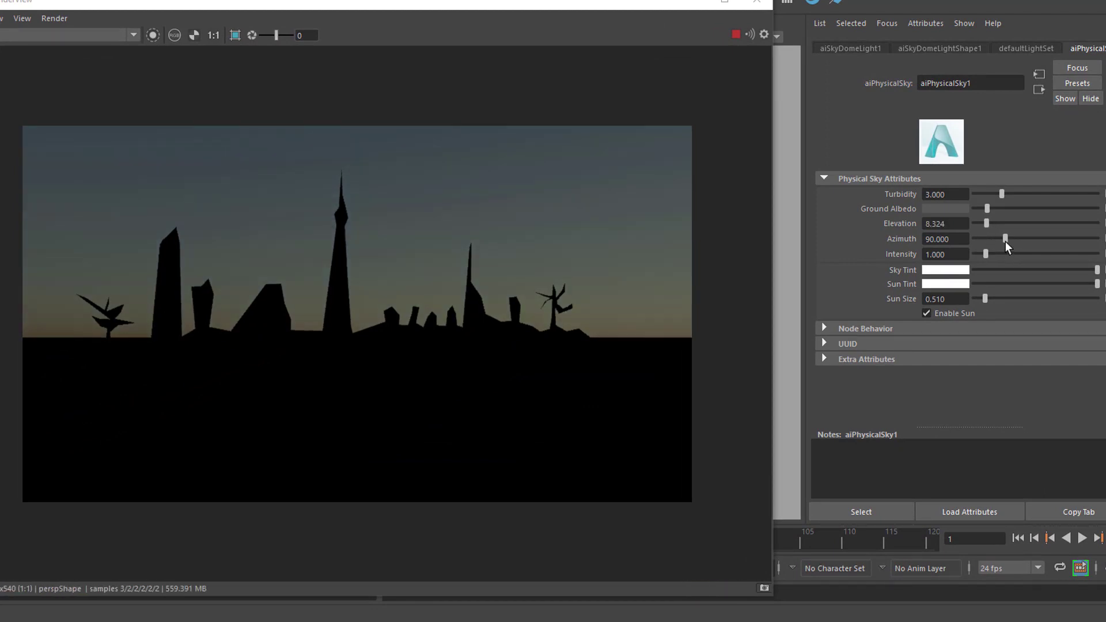
# - Set the physical sky's azimuth to 245.549 and disable the visible sun
pyautogui.moveTo(1005, 241); pyautogui.dragTo(1050, 240)
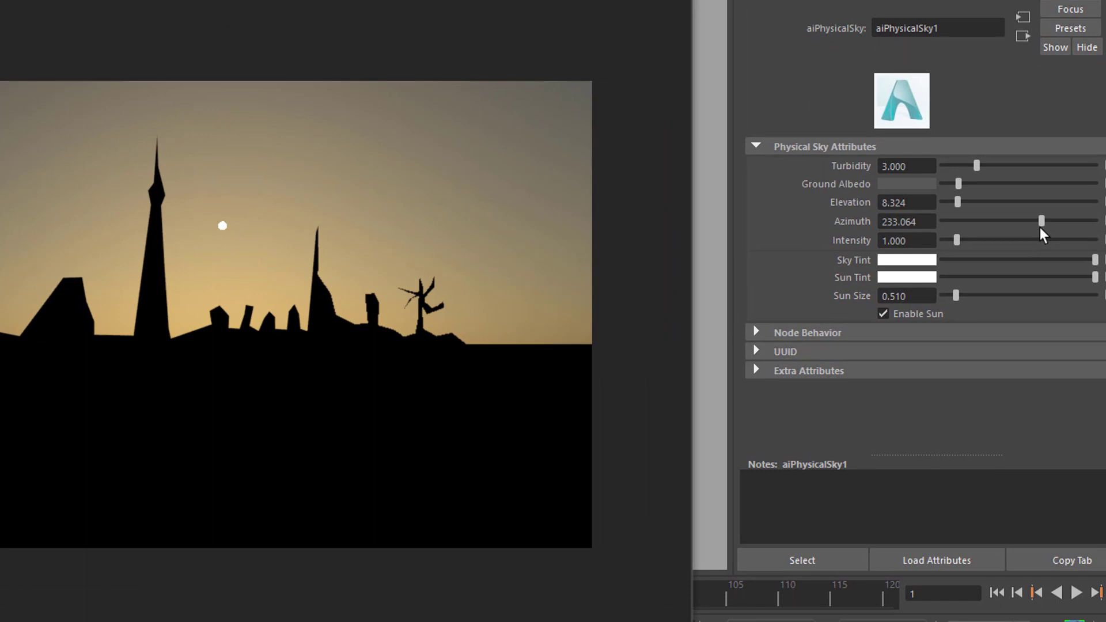
pyautogui.moveTo(1040, 228); pyautogui.dragTo(1045, 228)
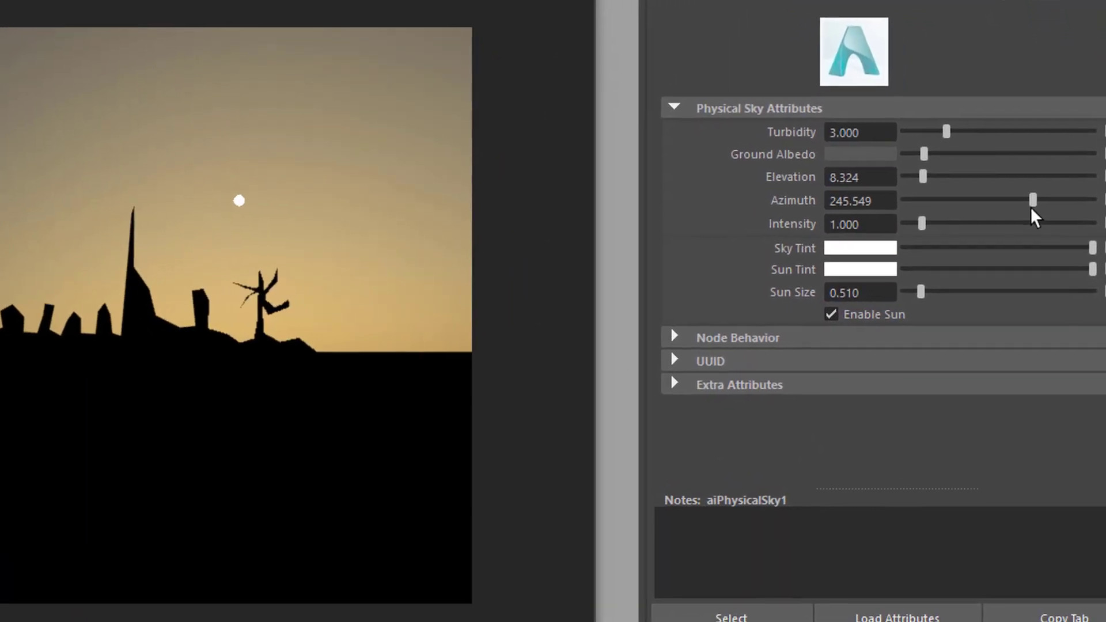
pyautogui.click(809, 314)
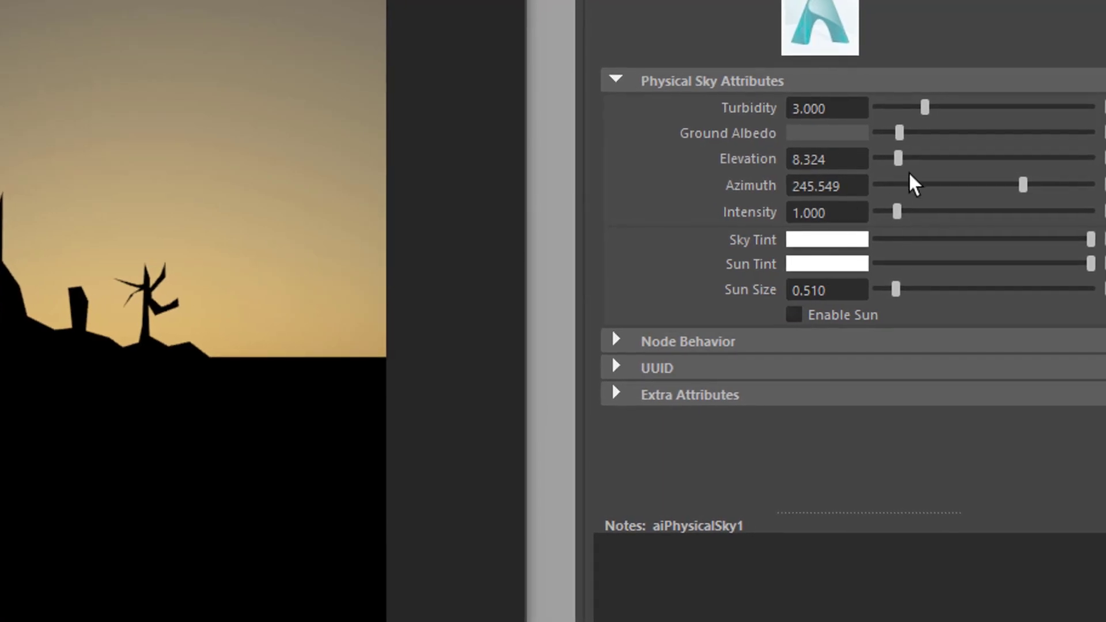
# - Raise the physical sky's elevation to 90
pyautogui.moveTo(898, 158); pyautogui.dragTo(992, 177)
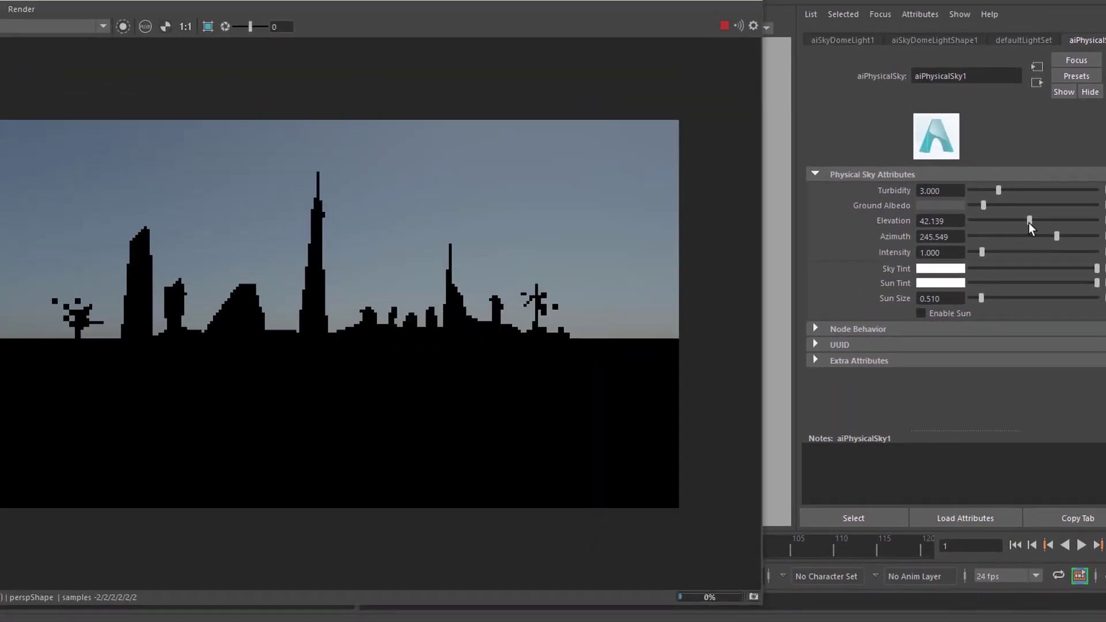
pyautogui.moveTo(1030, 225); pyautogui.dragTo(1102, 225)
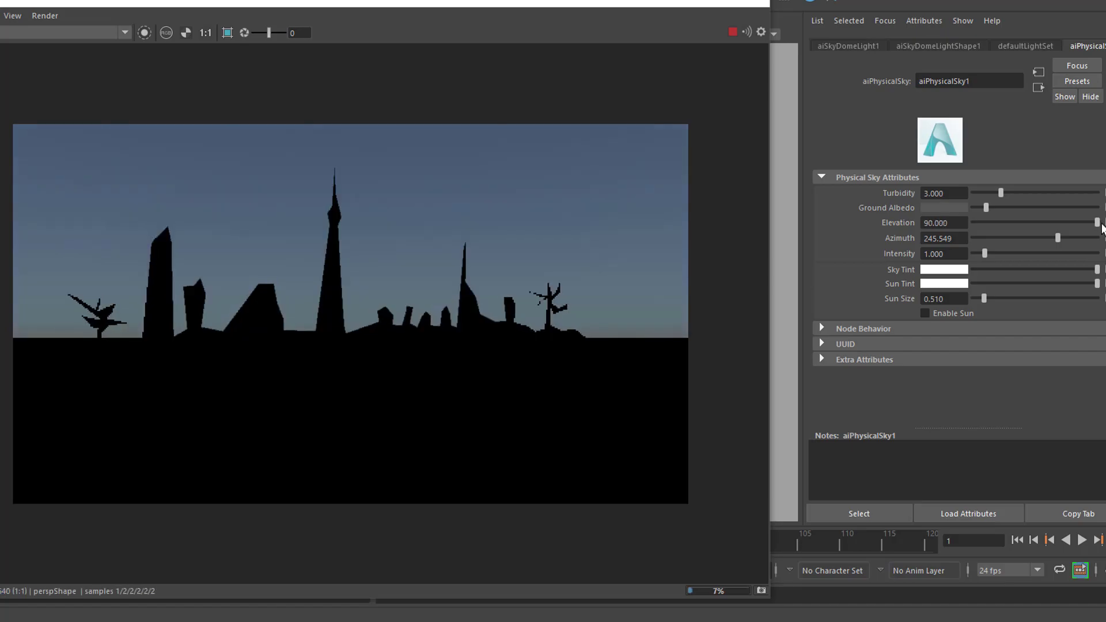